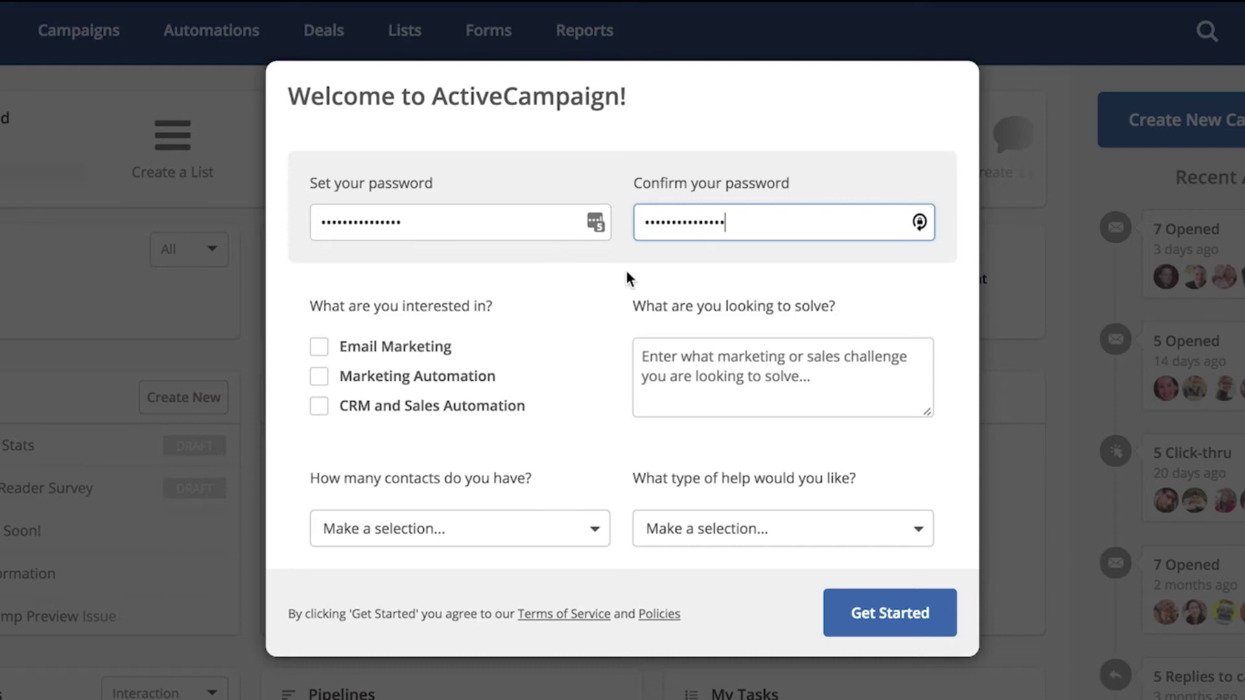
Fill in the welcome questionnaire with Marketing Automation as the interest, 2,500 to 25,000 contacts, and "I prefer self-serve" as the help type
left_click(320, 379)
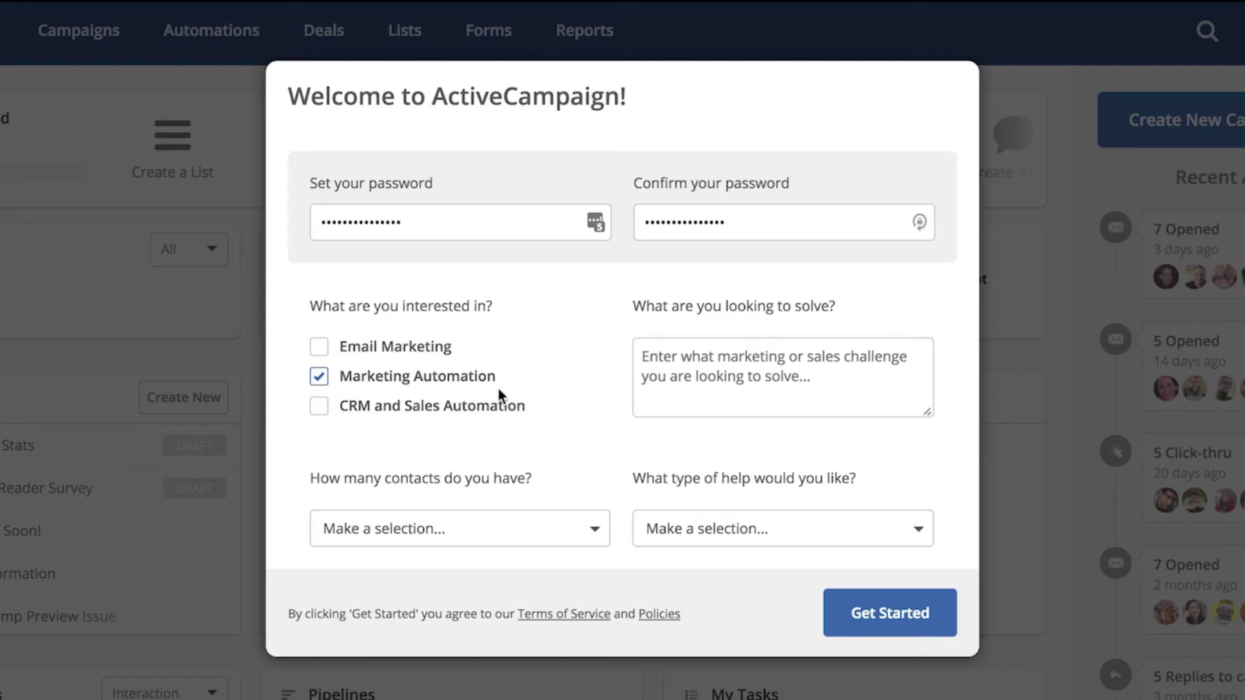
left_click(730, 376)
left_click(419, 539)
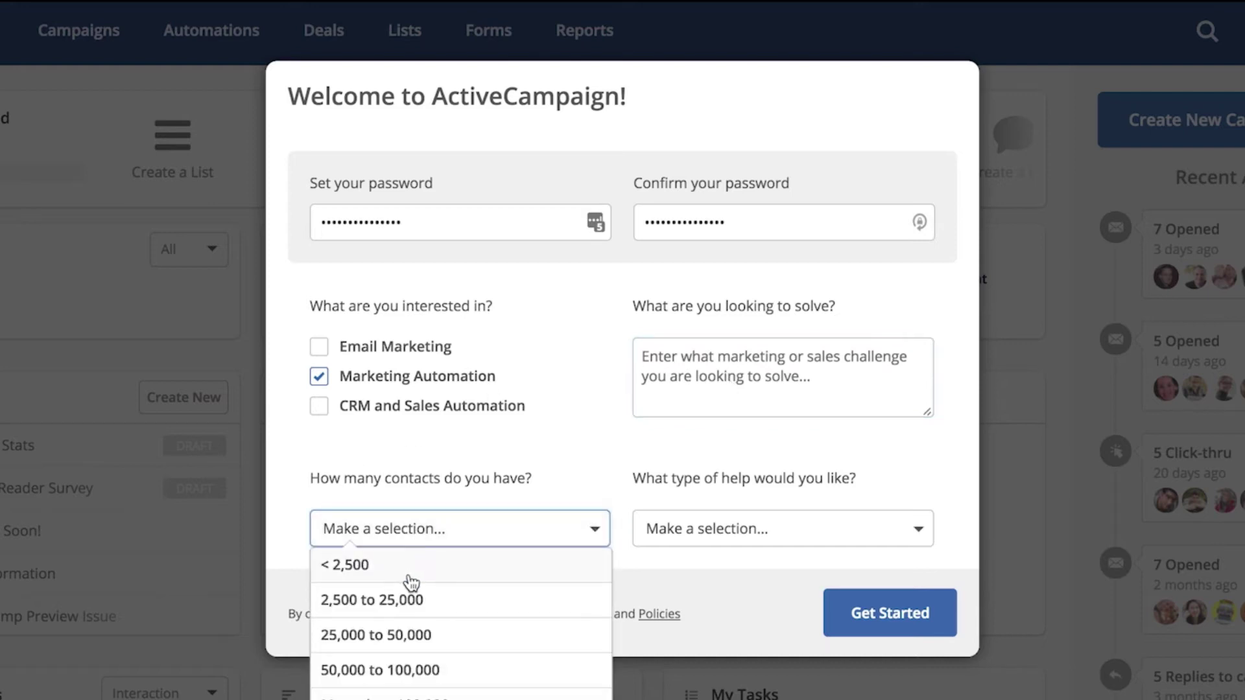
left_click(410, 603)
left_click(739, 538)
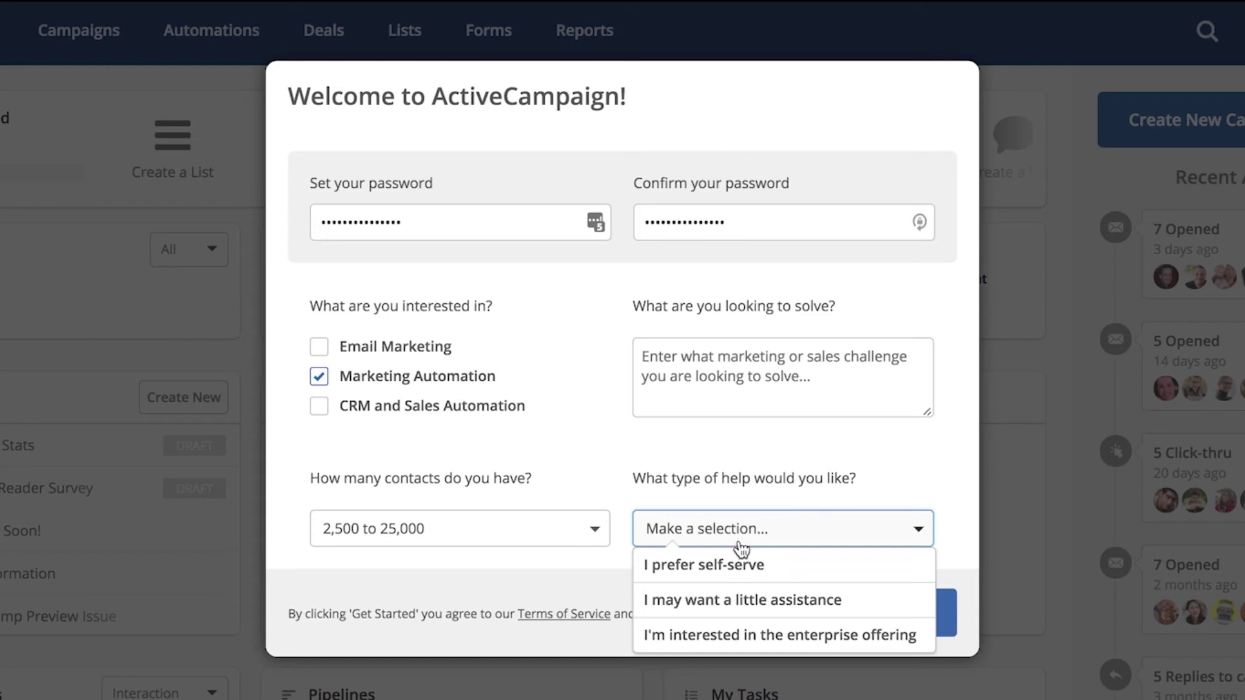
left_click(747, 573)
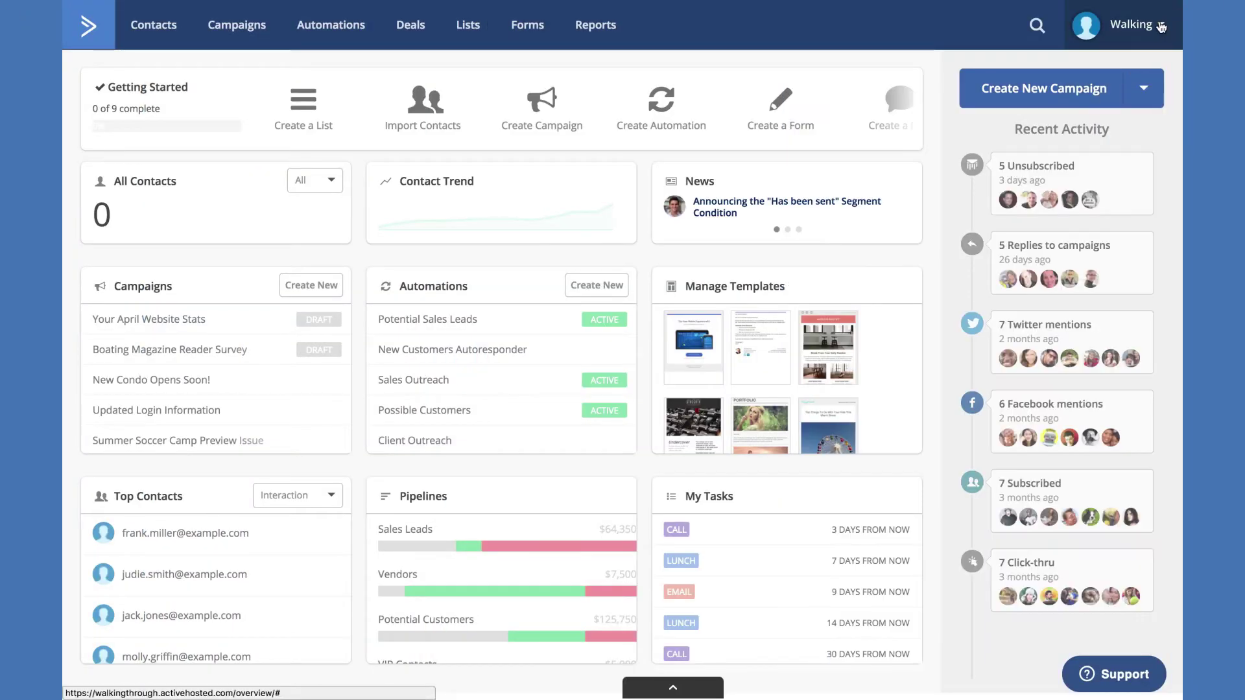
Open the account settings and view the sender addresses
left_click(1160, 26)
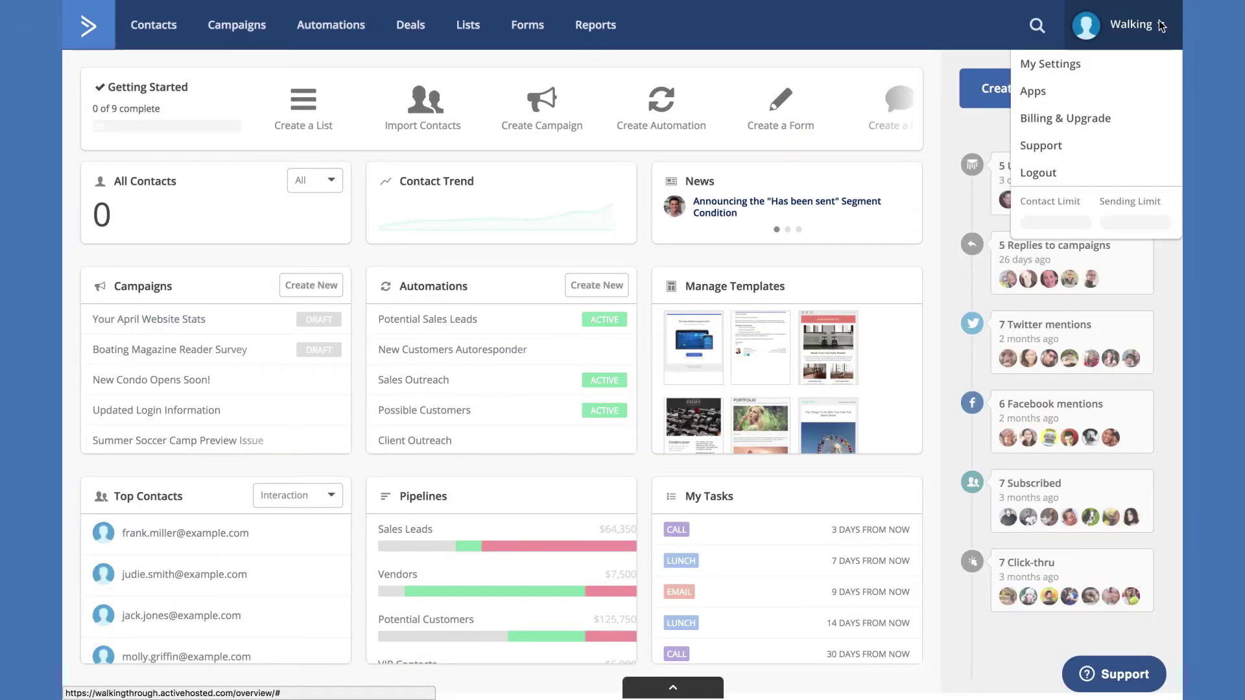
left_click(1079, 65)
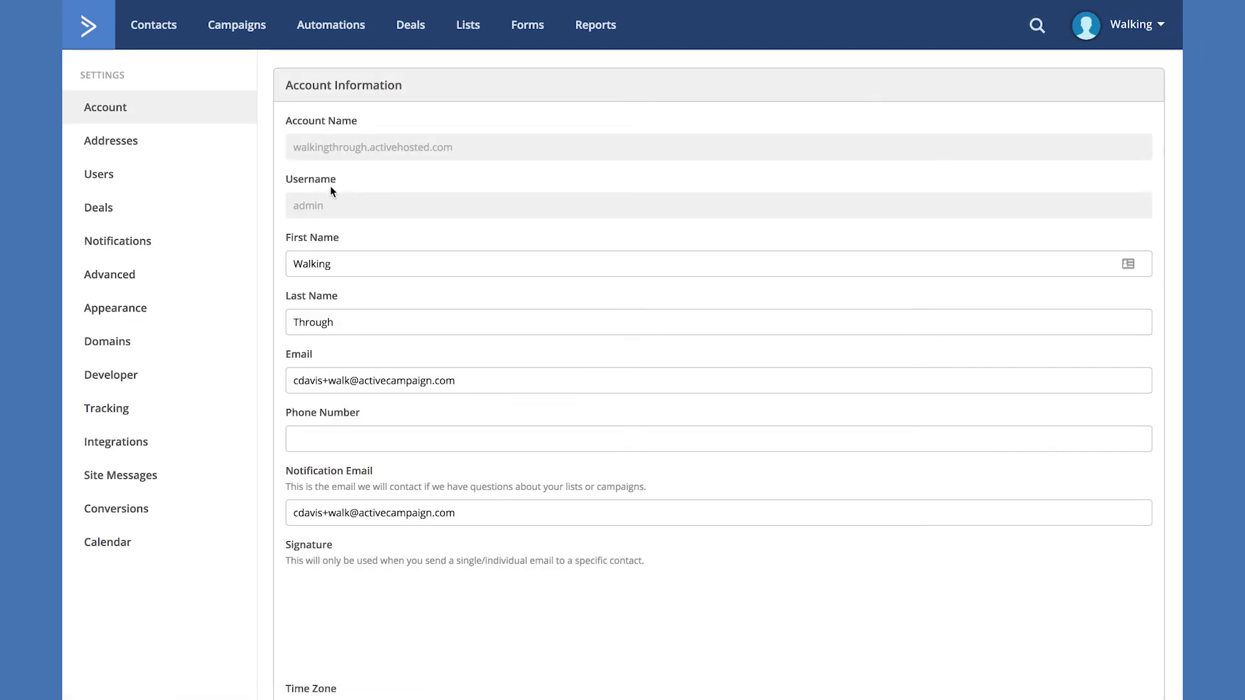
left_click(129, 148)
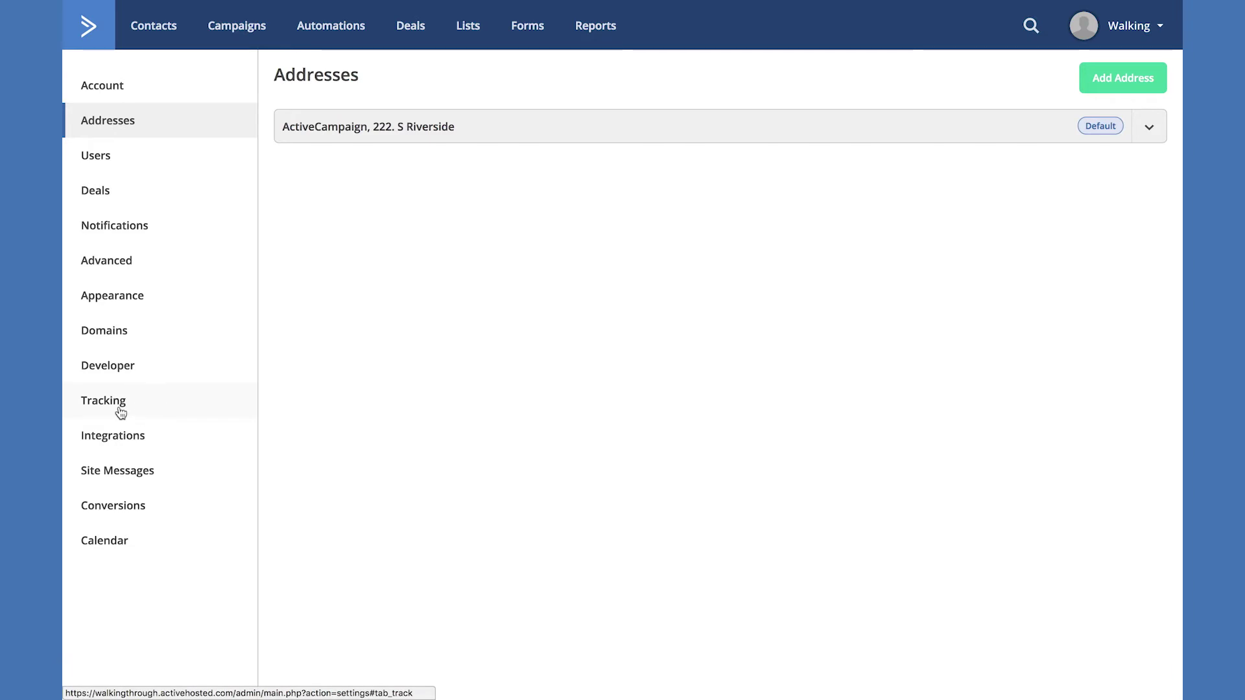
Turn on site tracking with domain.com whitelisted, and select the whole tracking code
left_click(119, 408)
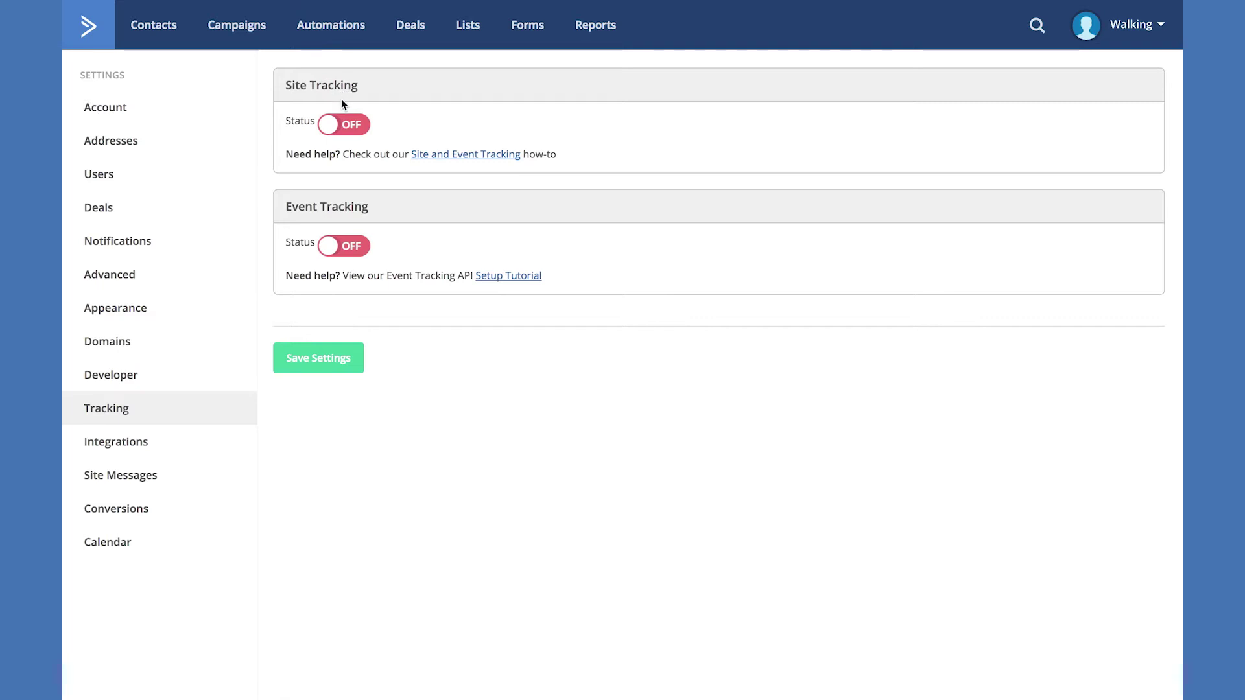
left_click(355, 131)
left_click(430, 305)
type("domain.com")
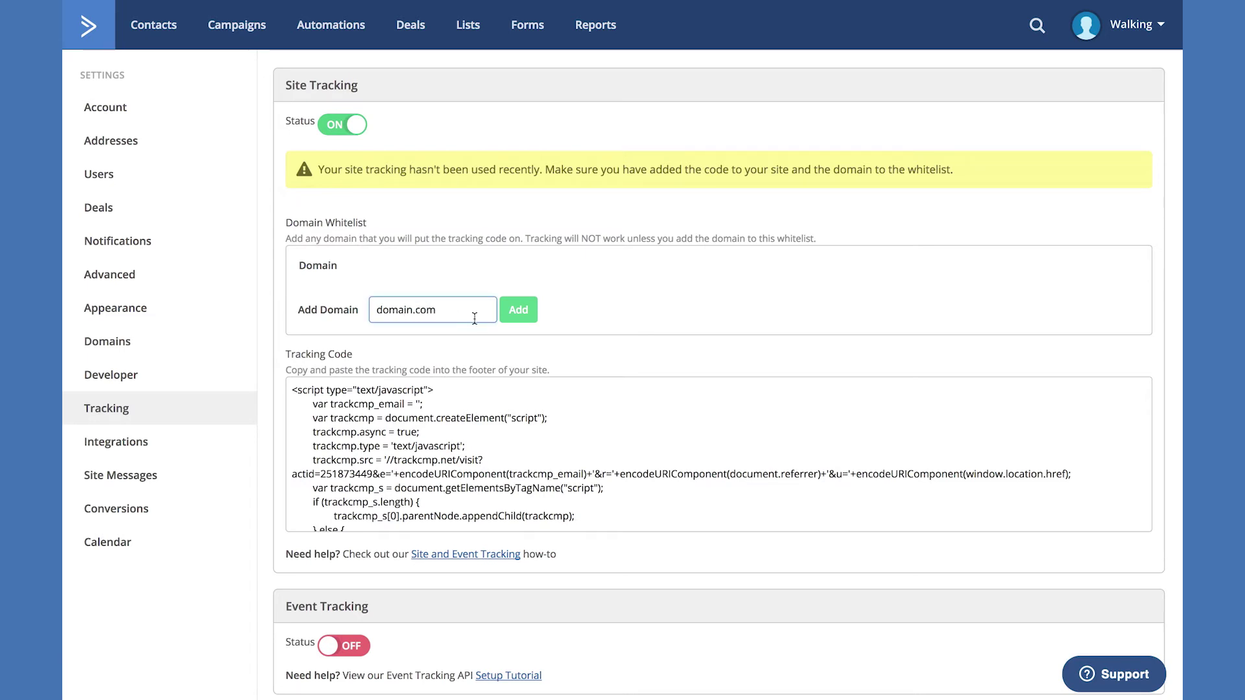
left_click(518, 309)
left_click(444, 487)
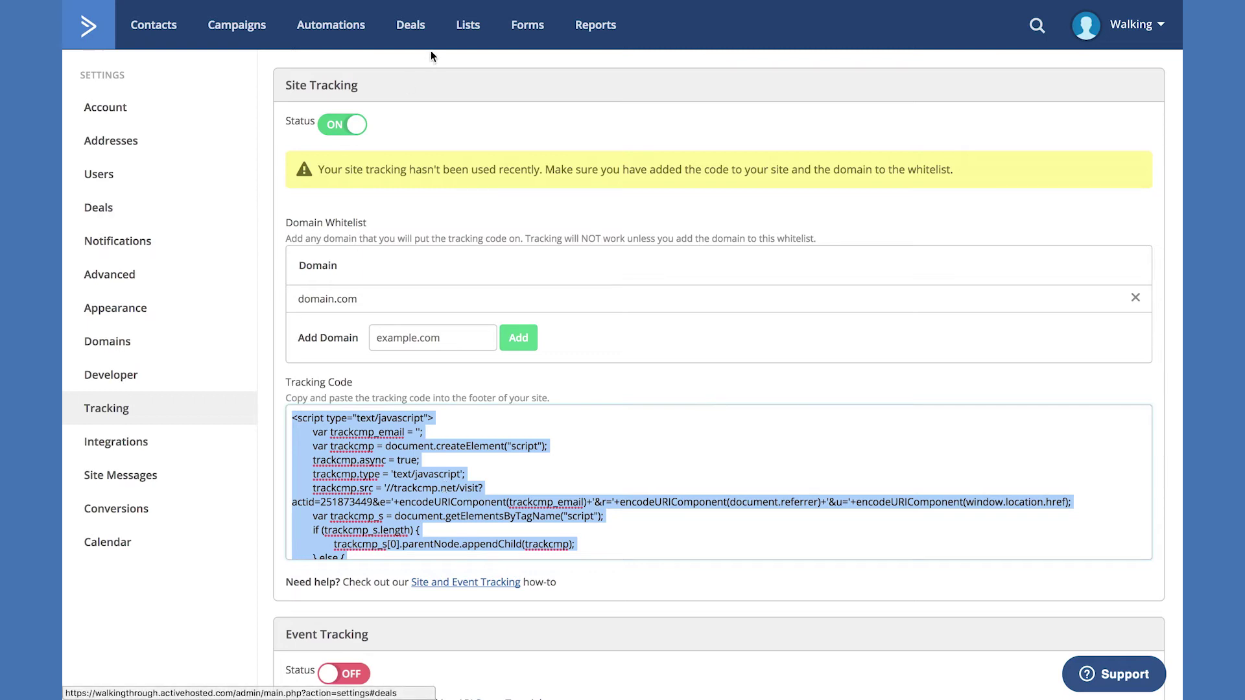
left_click(473, 33)
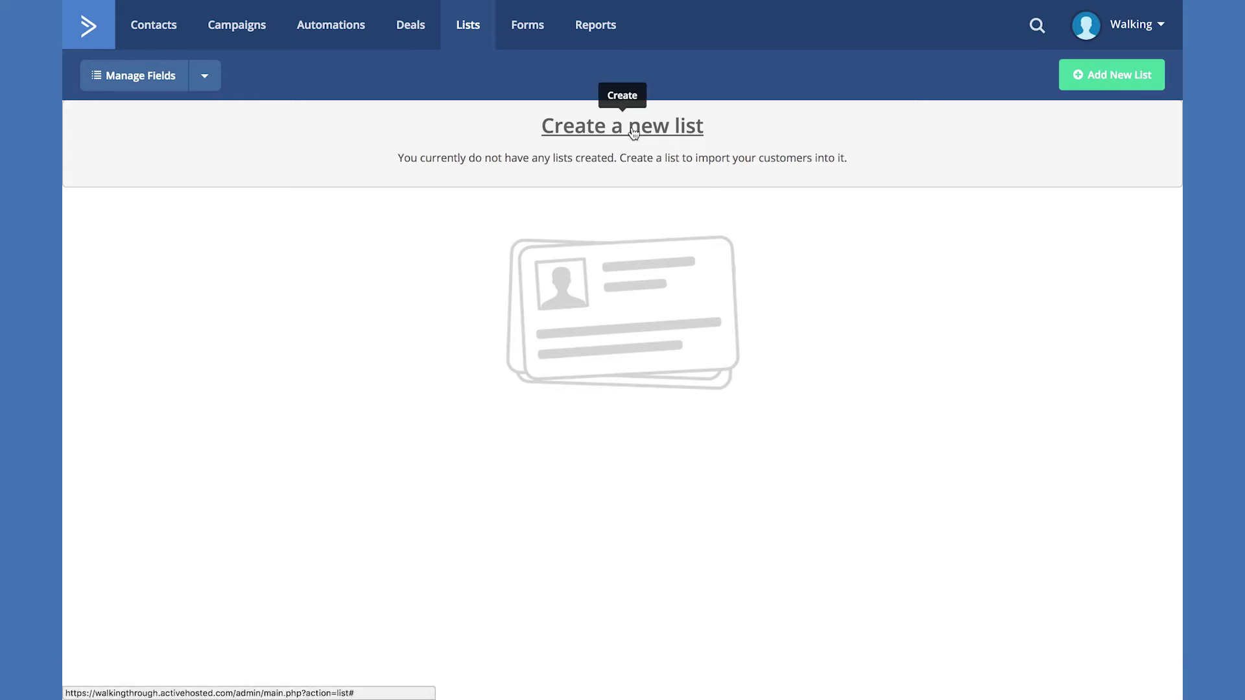
left_click(1110, 85)
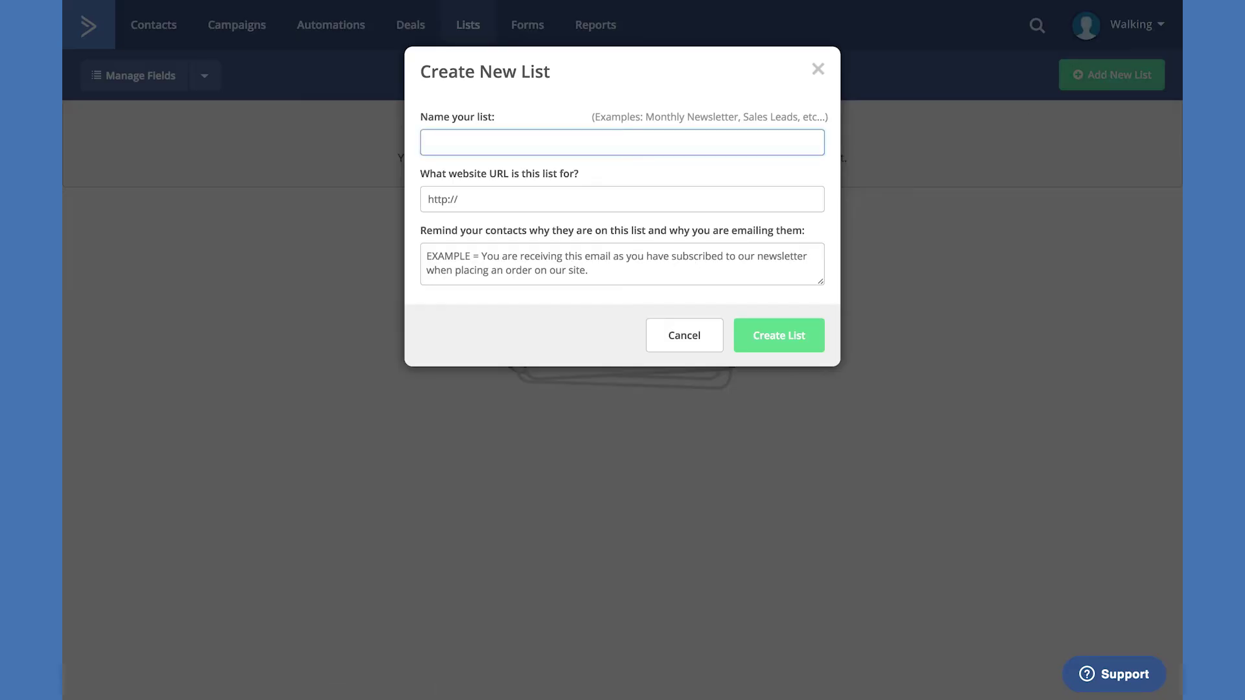
type("Master")
left_click(554, 197)
type("http://activecampaign.com")
left_click(486, 254)
type("You are receiving this because you signed up for a free ActiveCampaign trial.")
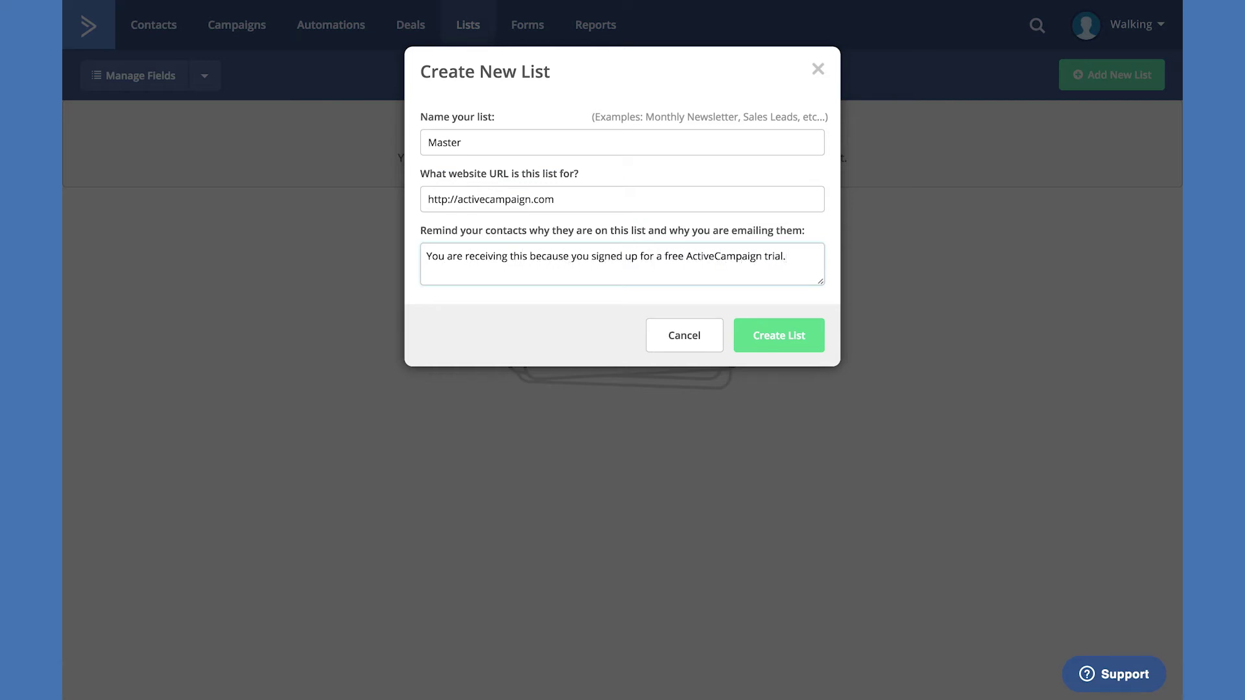
left_click(793, 334)
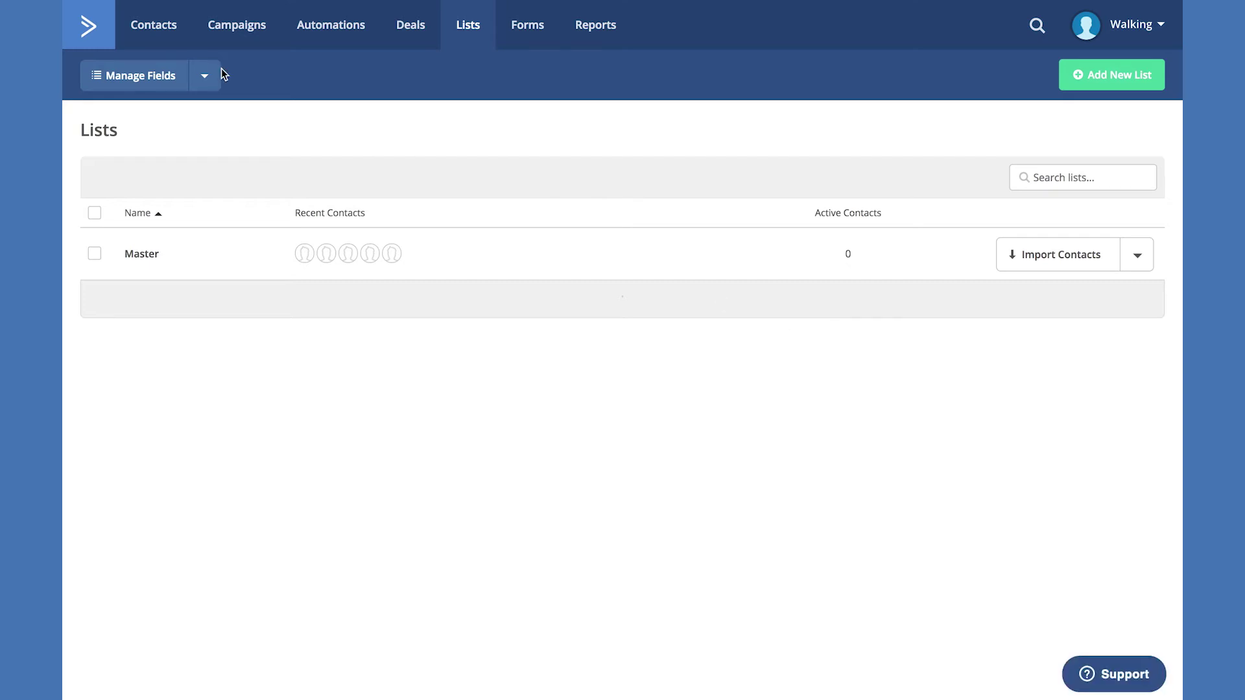
Start a contact import from the file Contacts.csv on the desktop
left_click(156, 37)
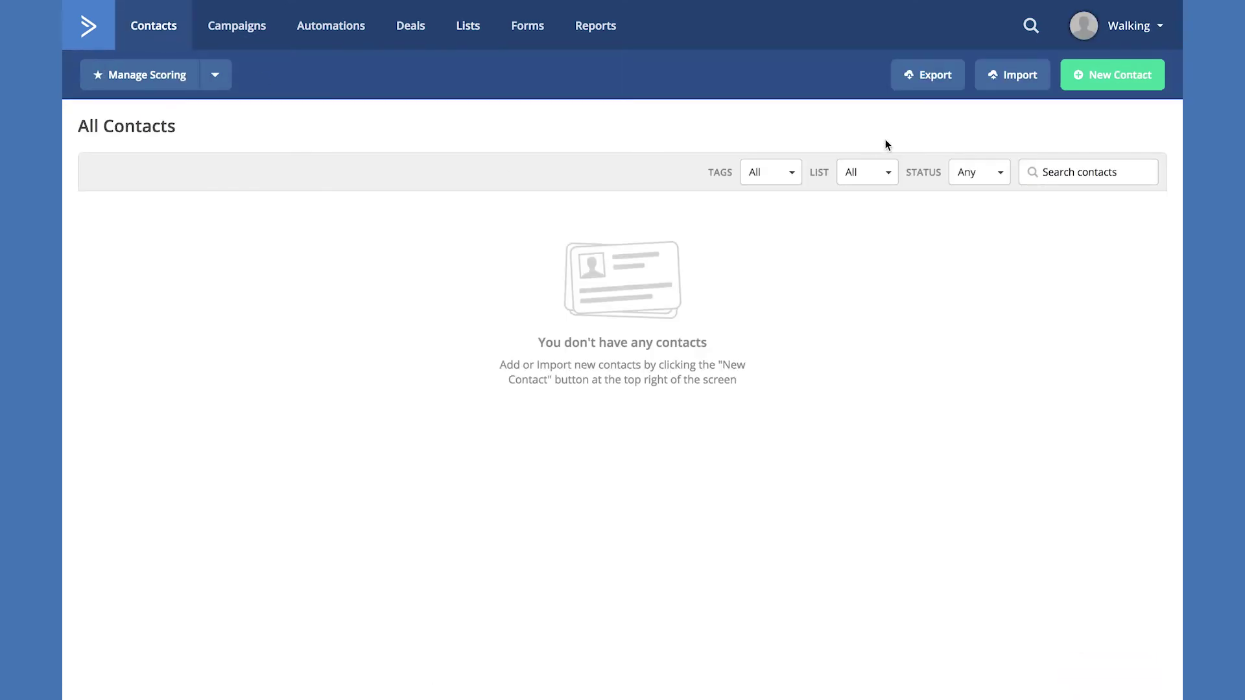
left_click(1010, 80)
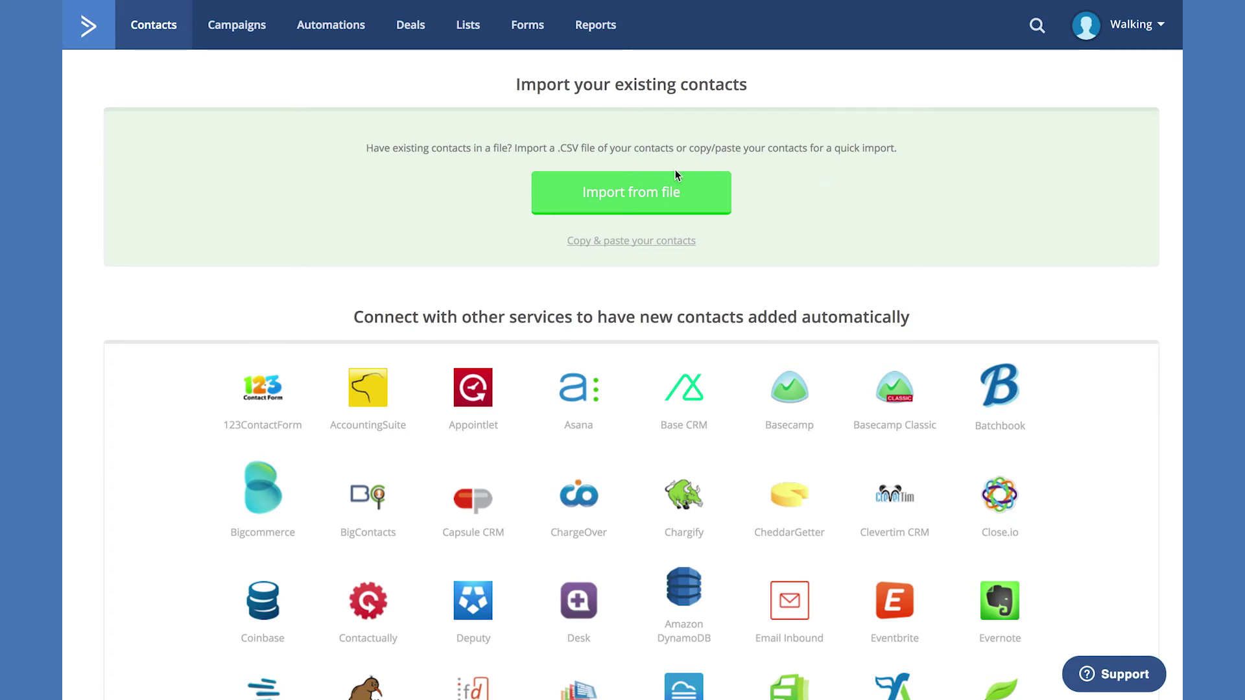
left_click(642, 191)
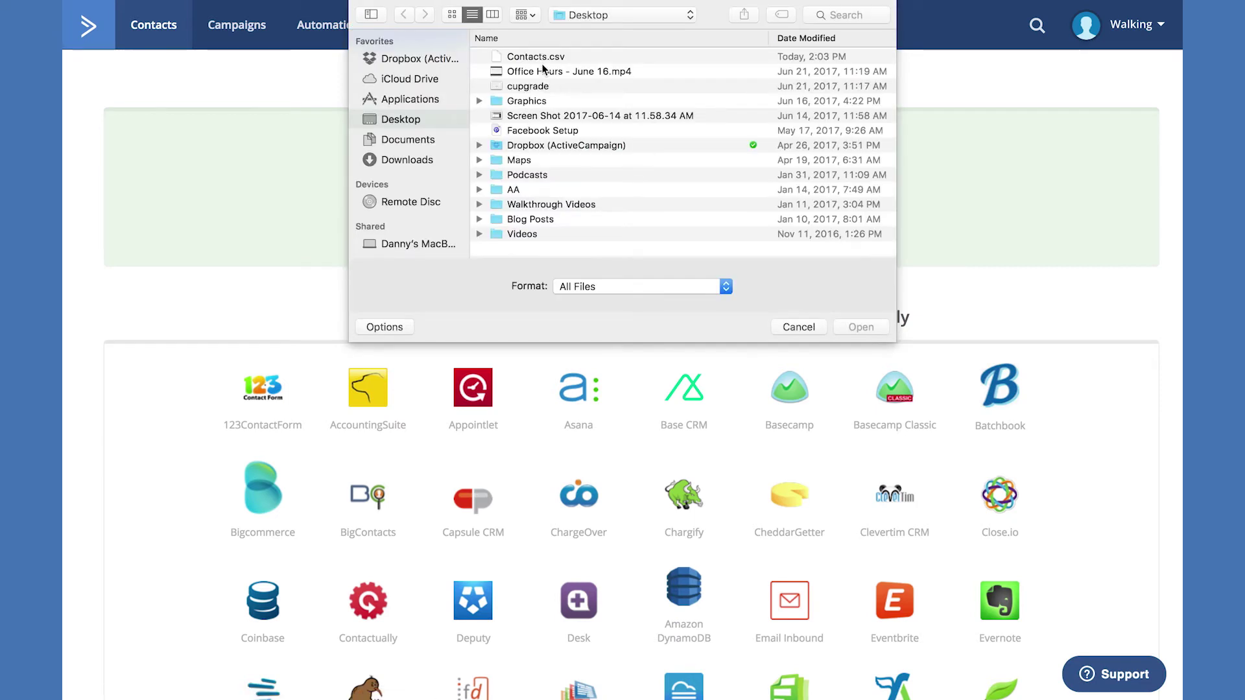
left_click(535, 59)
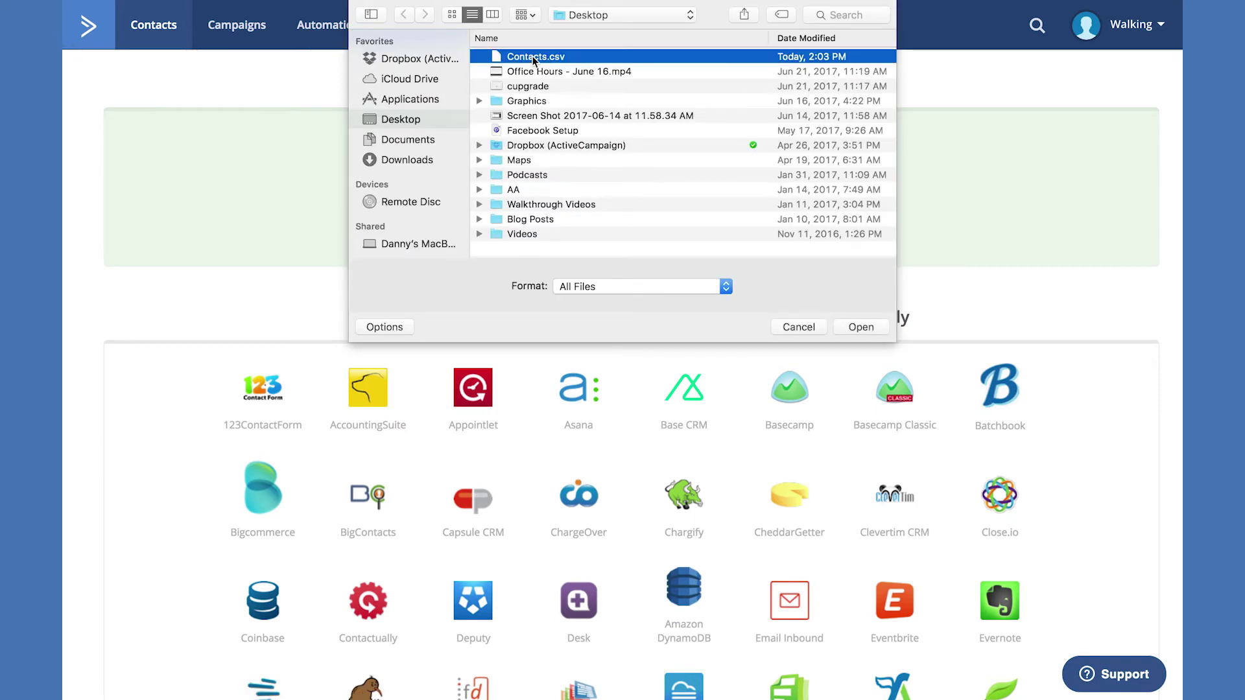
left_click(858, 327)
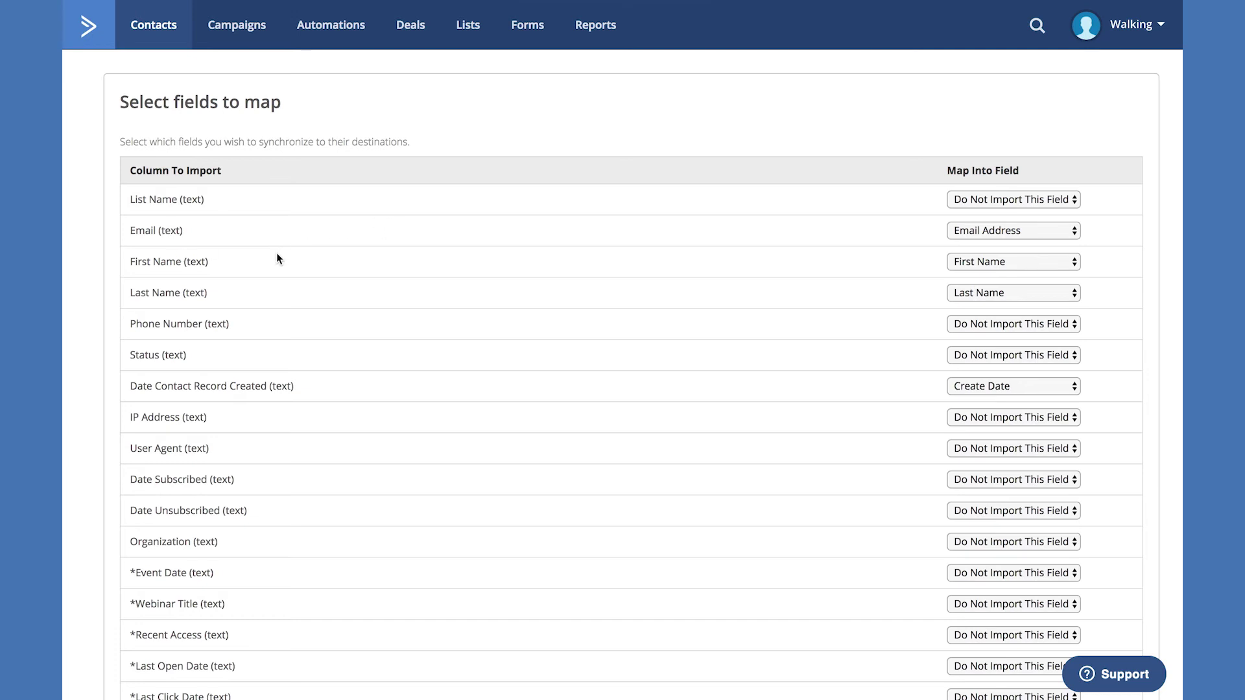
Import the contacts into the Master list as active contacts, keeping the suggested field mapping
scroll(389, 266, "down", 8)
scroll(389, 267, "down", 17)
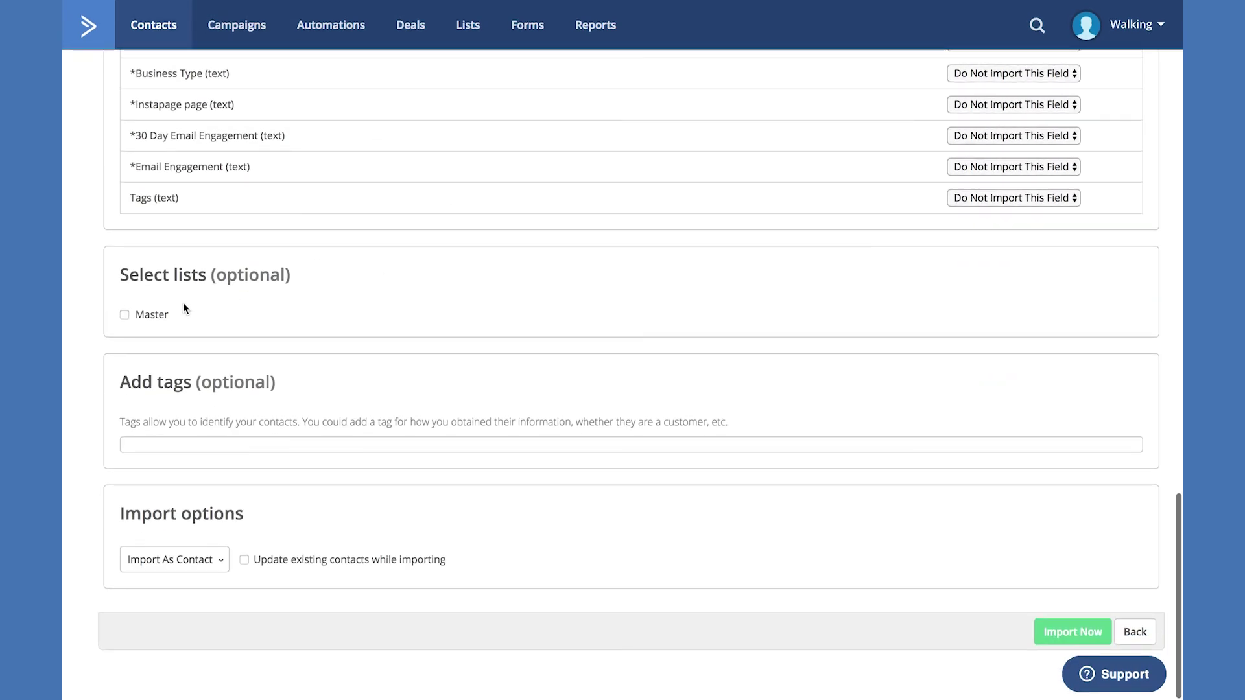
left_click(125, 314)
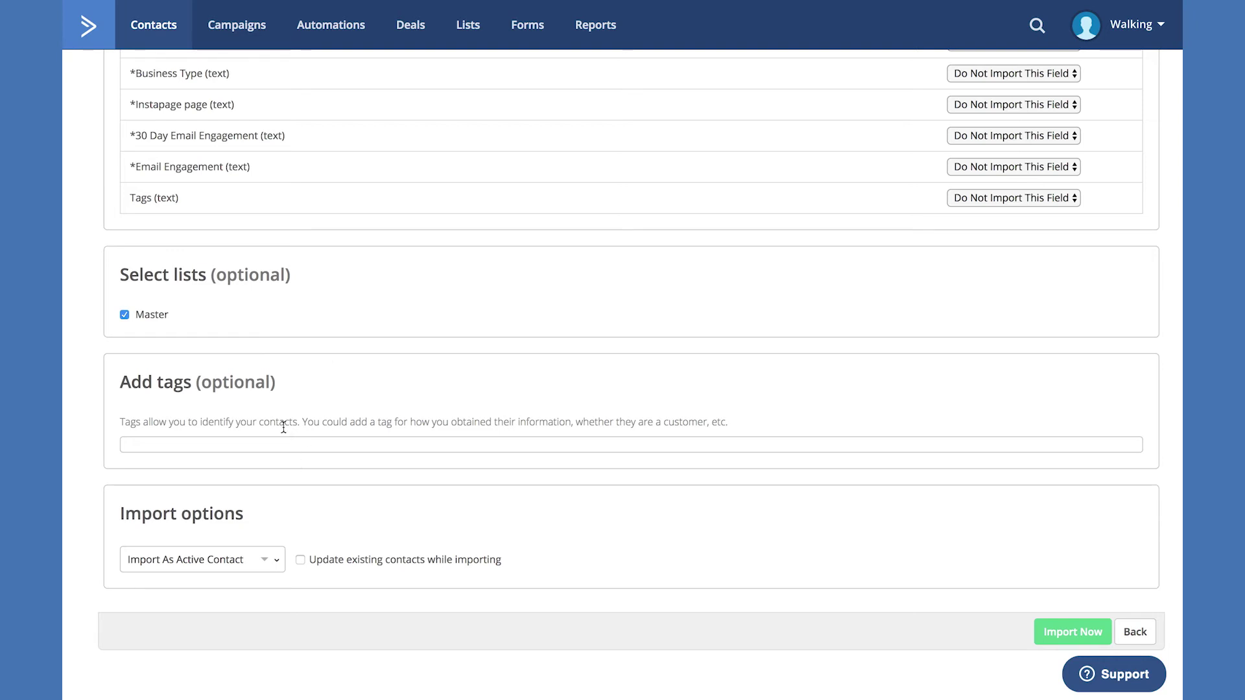
left_click(252, 573)
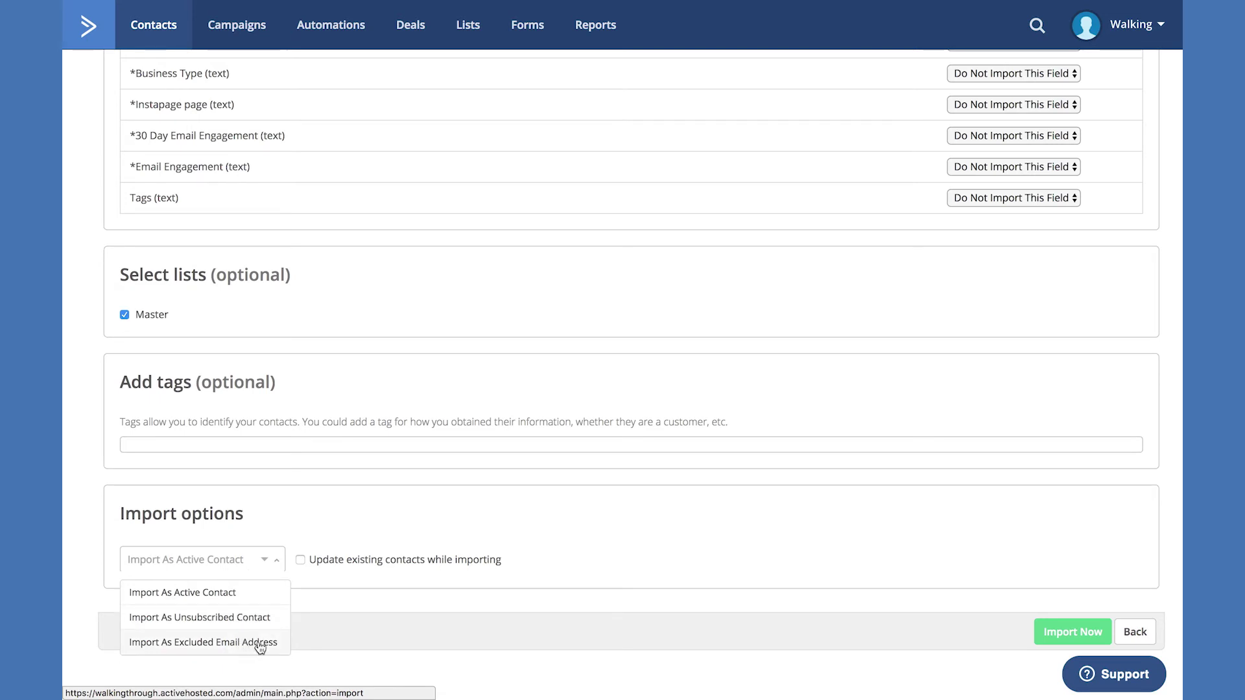
left_click(356, 602)
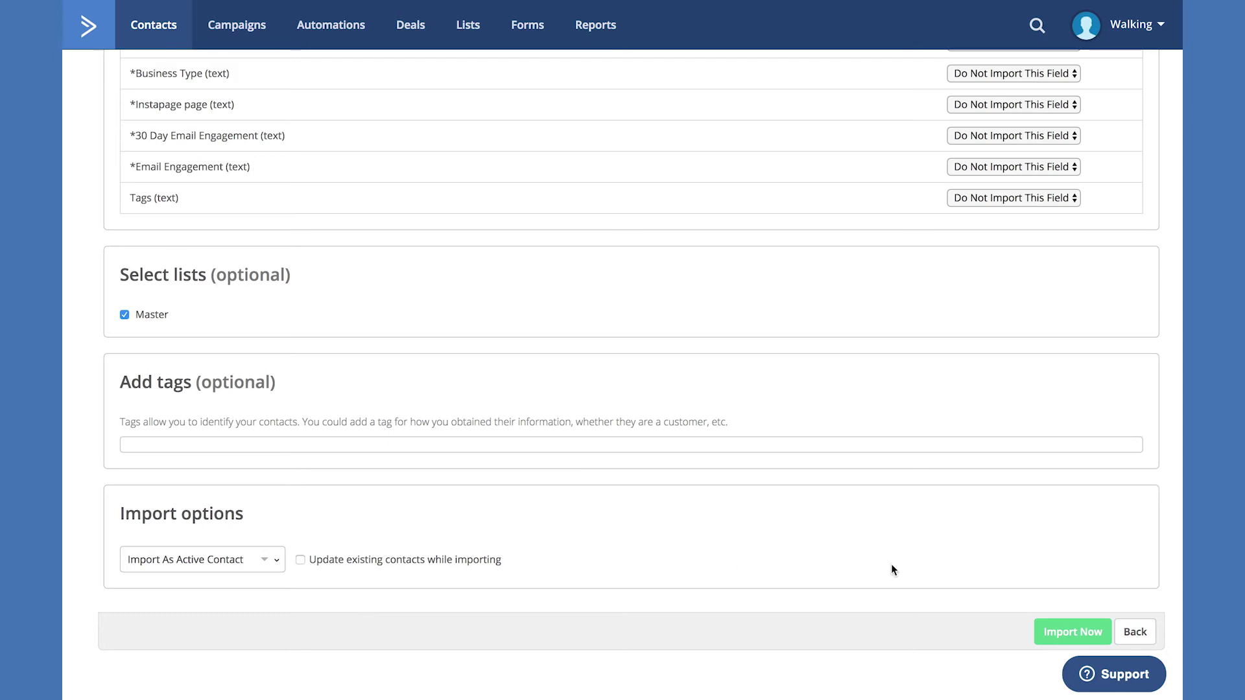
left_click(1062, 630)
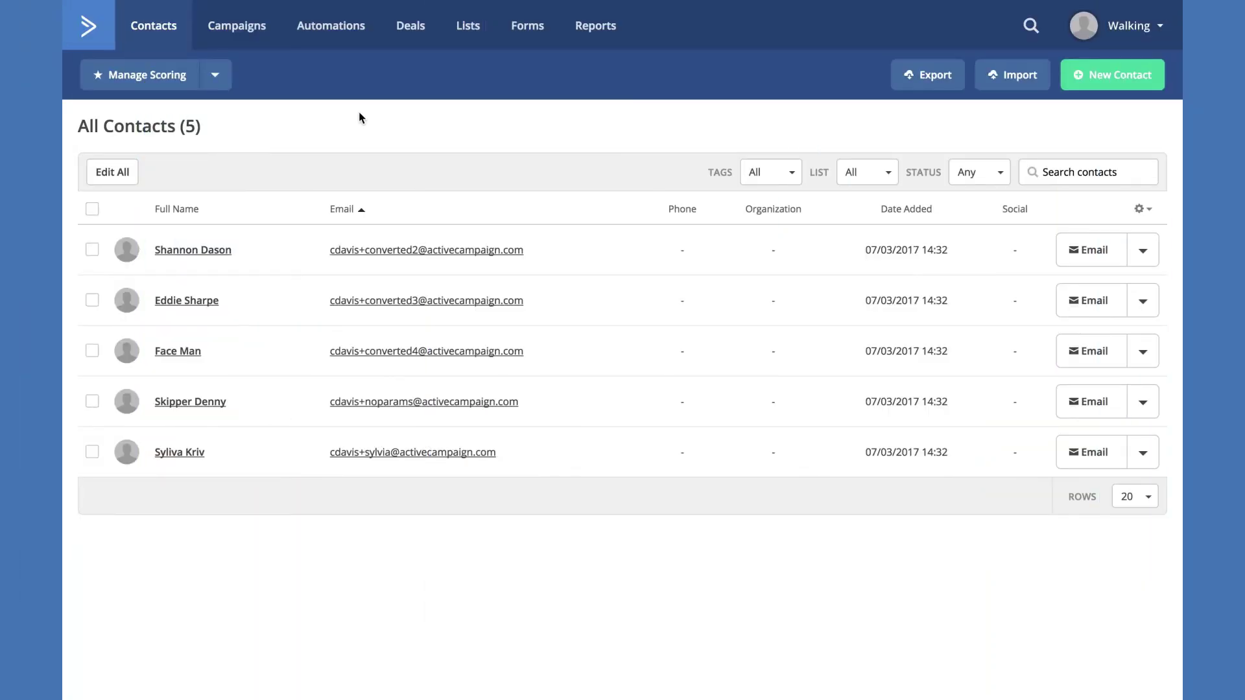
Create a new automation using the Start from Scratch recipe
left_click(333, 26)
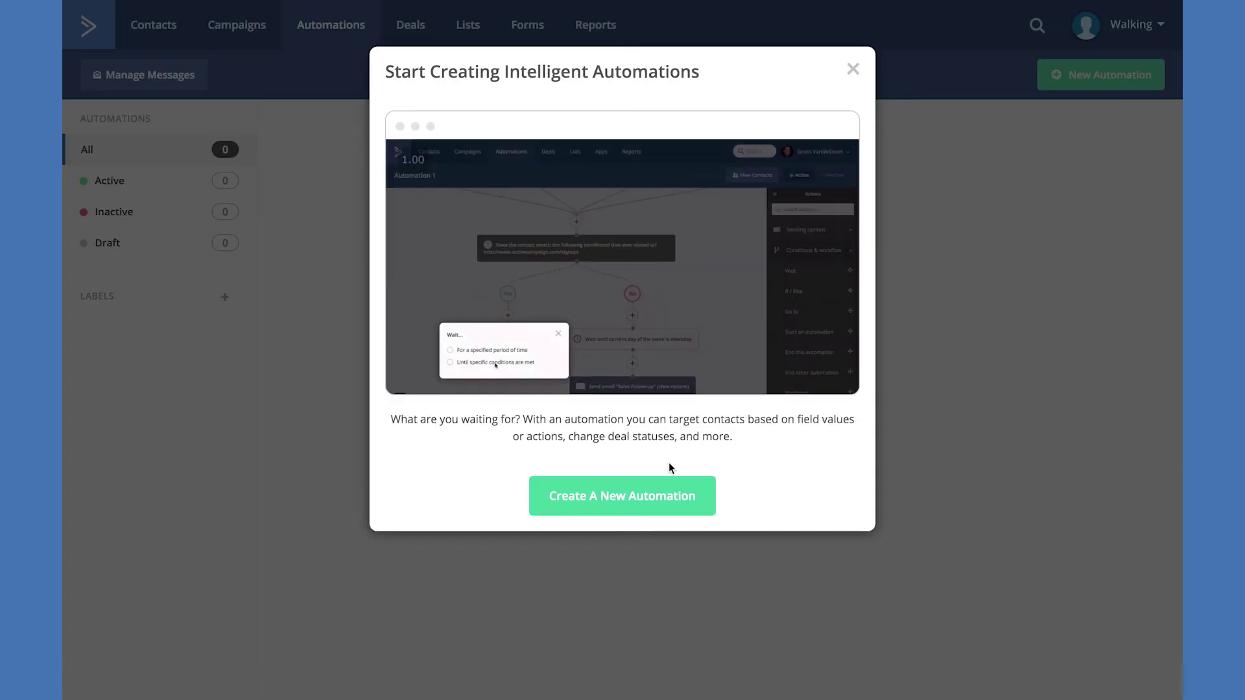
left_click(650, 497)
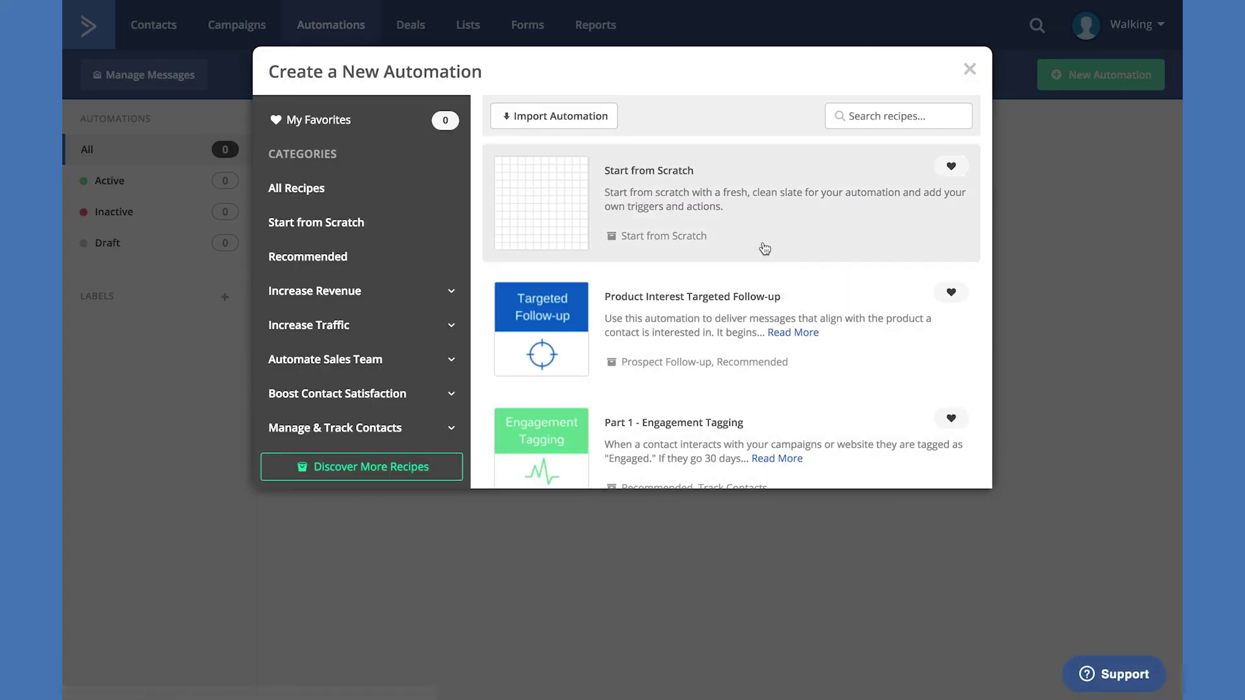
left_click(747, 215)
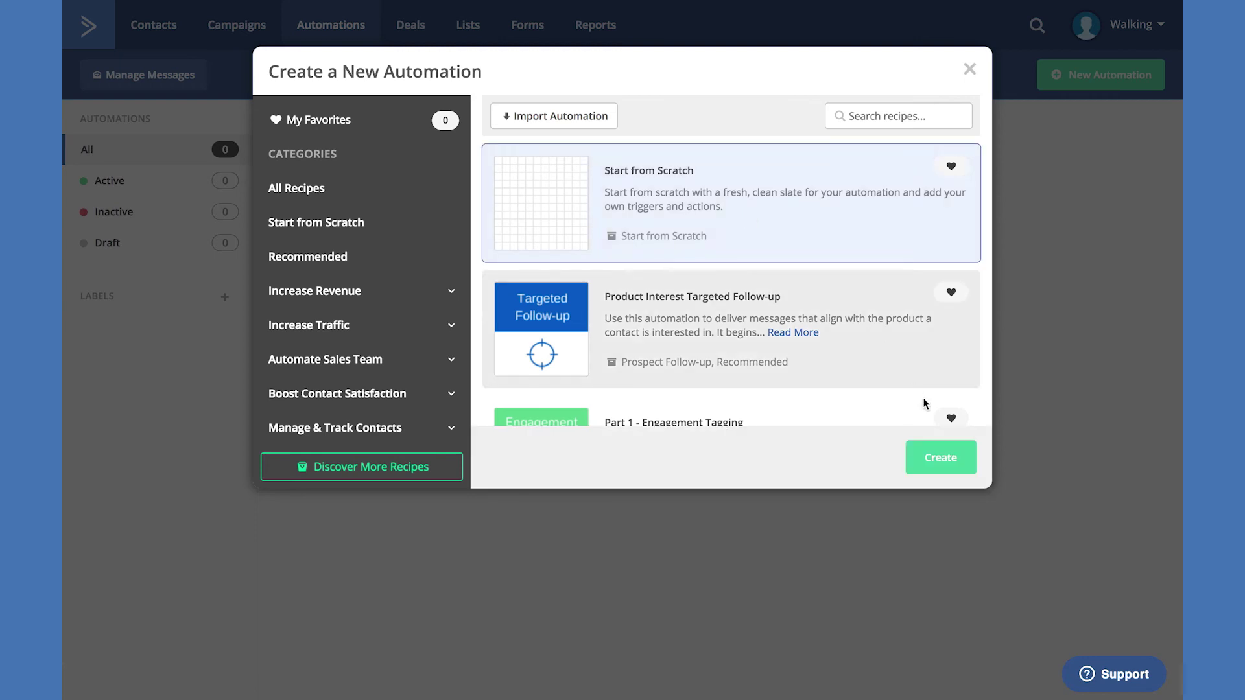
left_click(953, 464)
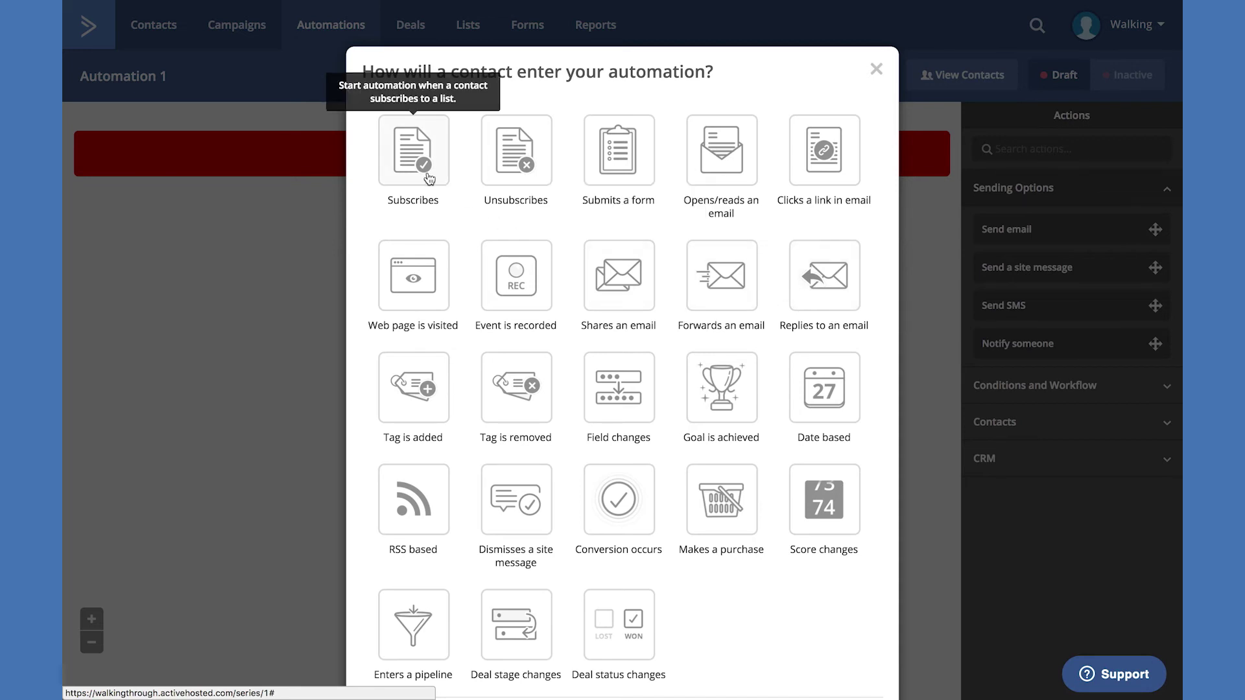
Add a start trigger that runs once when a contact subscribes to the Master list
left_click(425, 175)
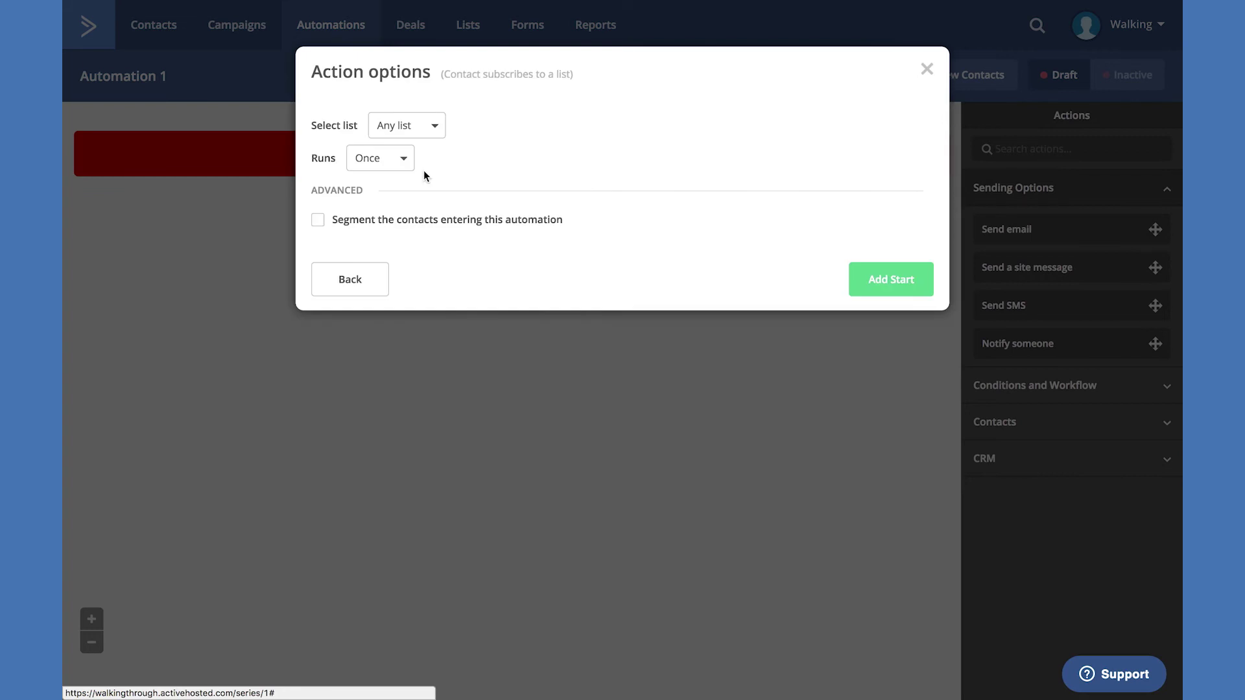
left_click(417, 123)
left_click(433, 221)
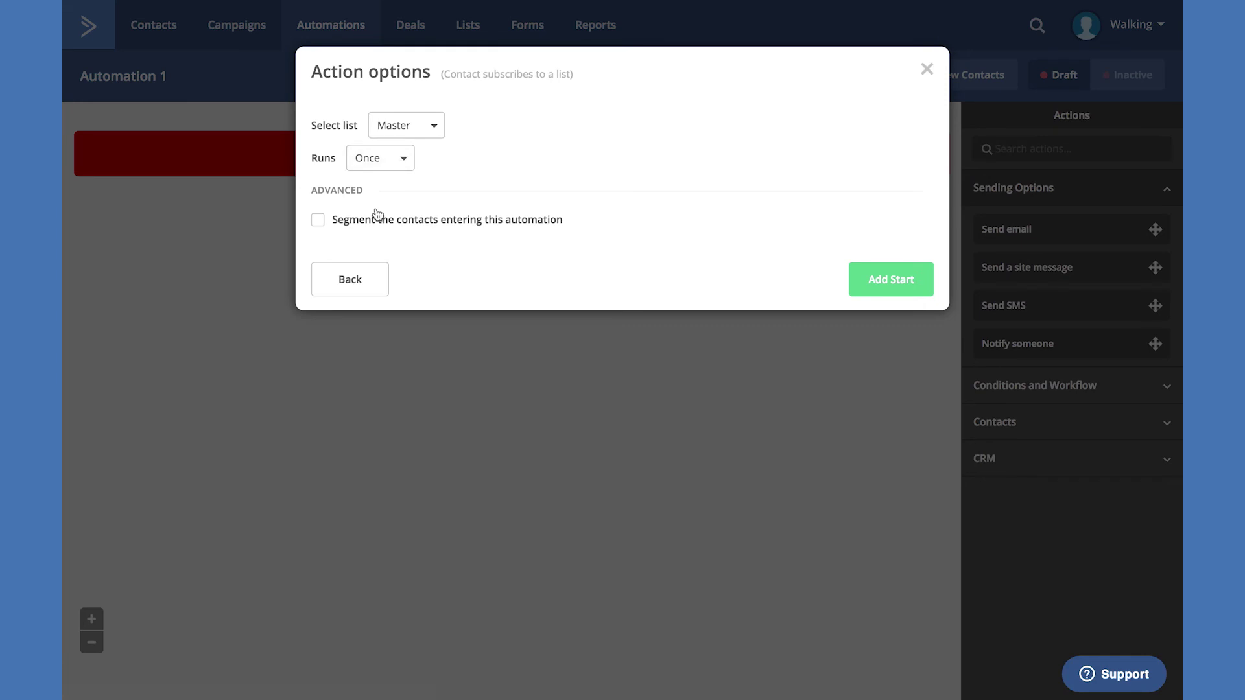
left_click(873, 277)
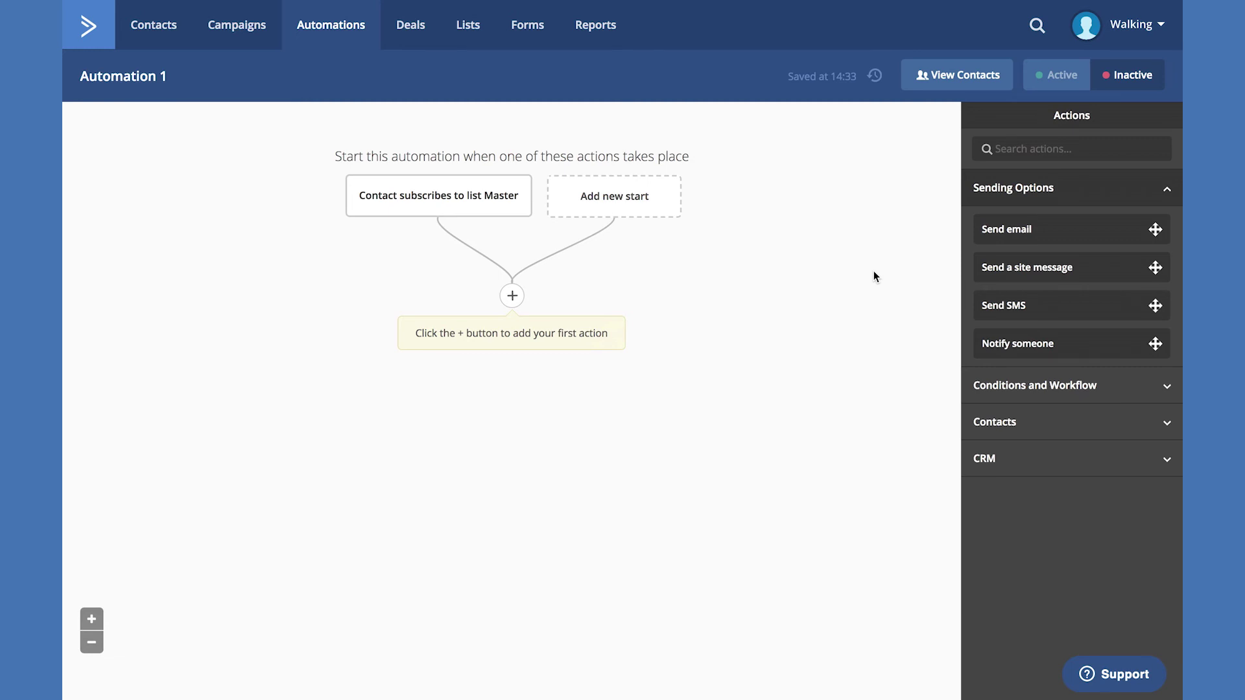
Add a send email action below the trigger with a new email named "Welcome Email", and save it without choosing a template
left_click_drag(1024, 229, 563, 302)
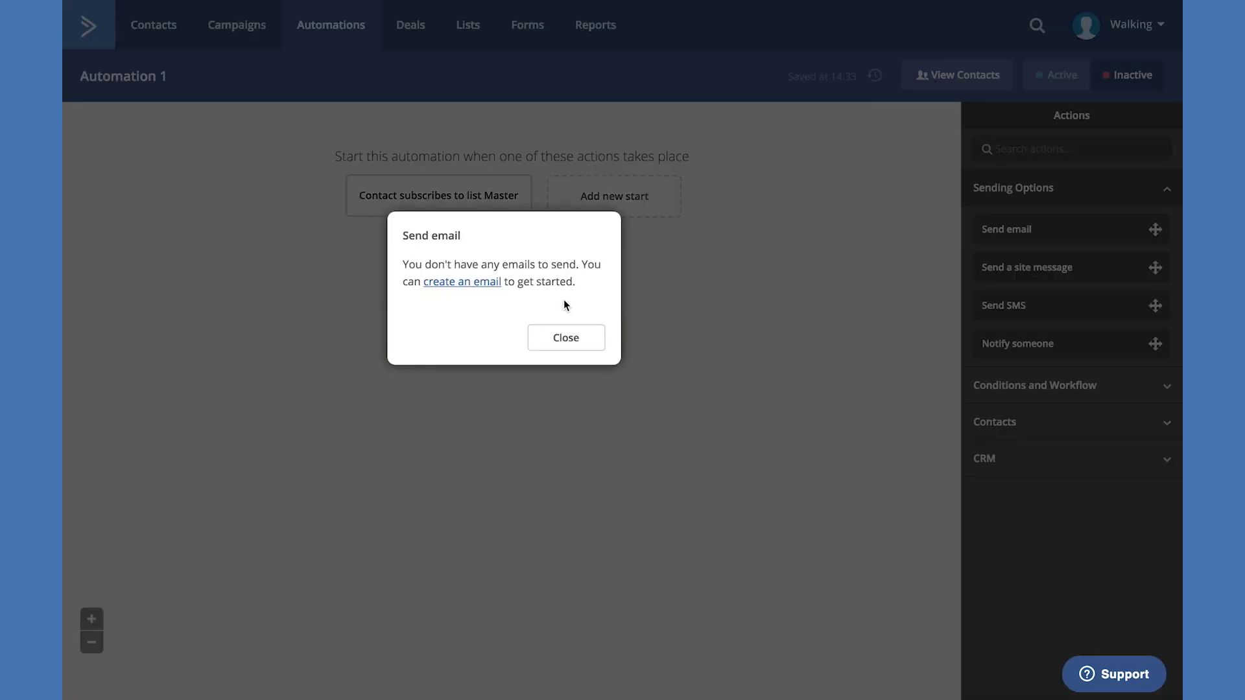
left_click(472, 281)
left_click(442, 336)
type("Welcome Email")
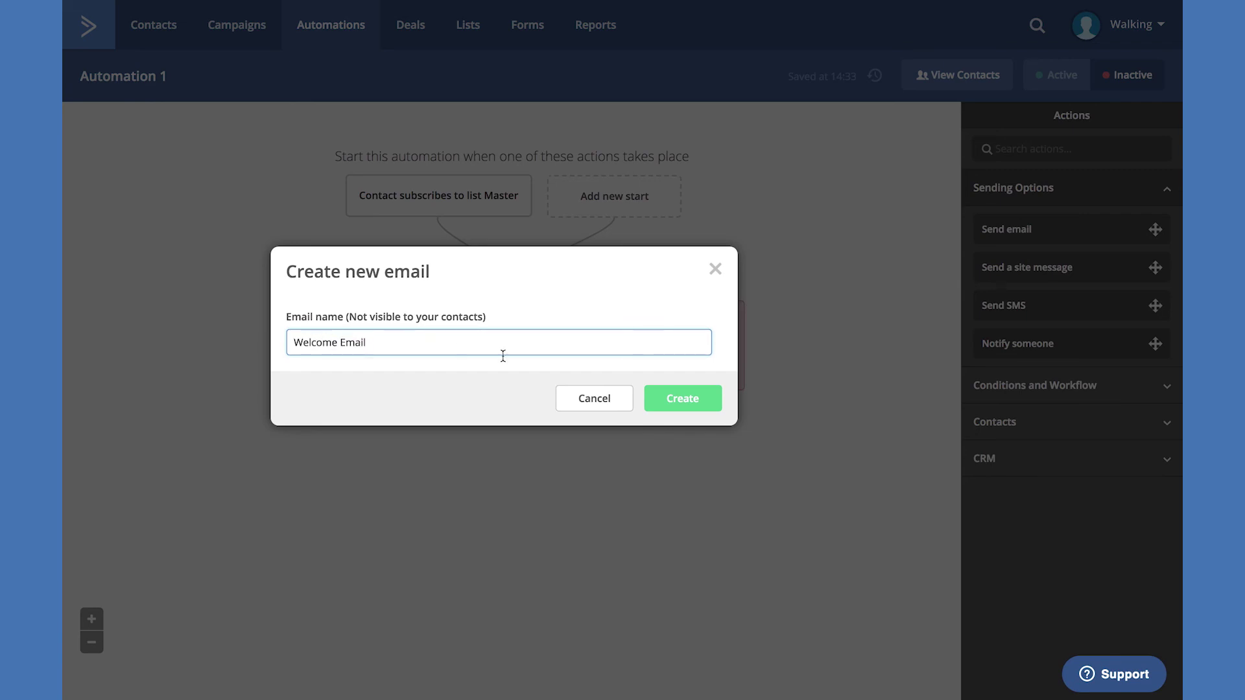
left_click(667, 399)
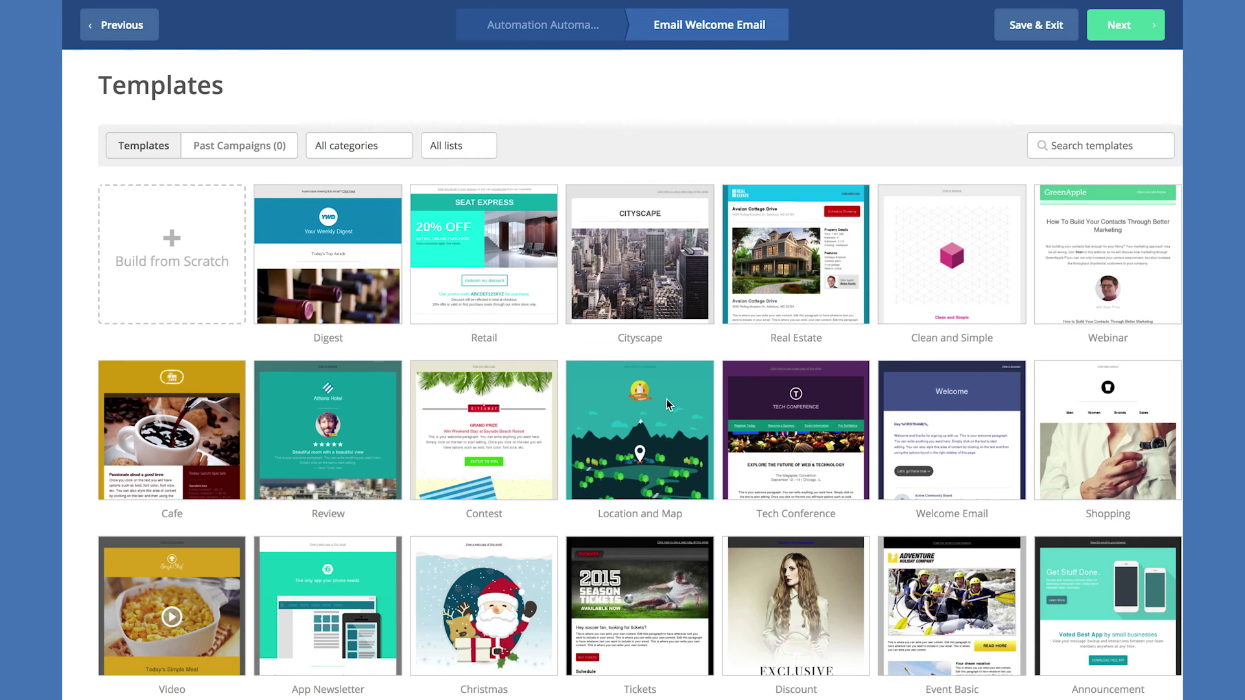
mouse_move(702, 387)
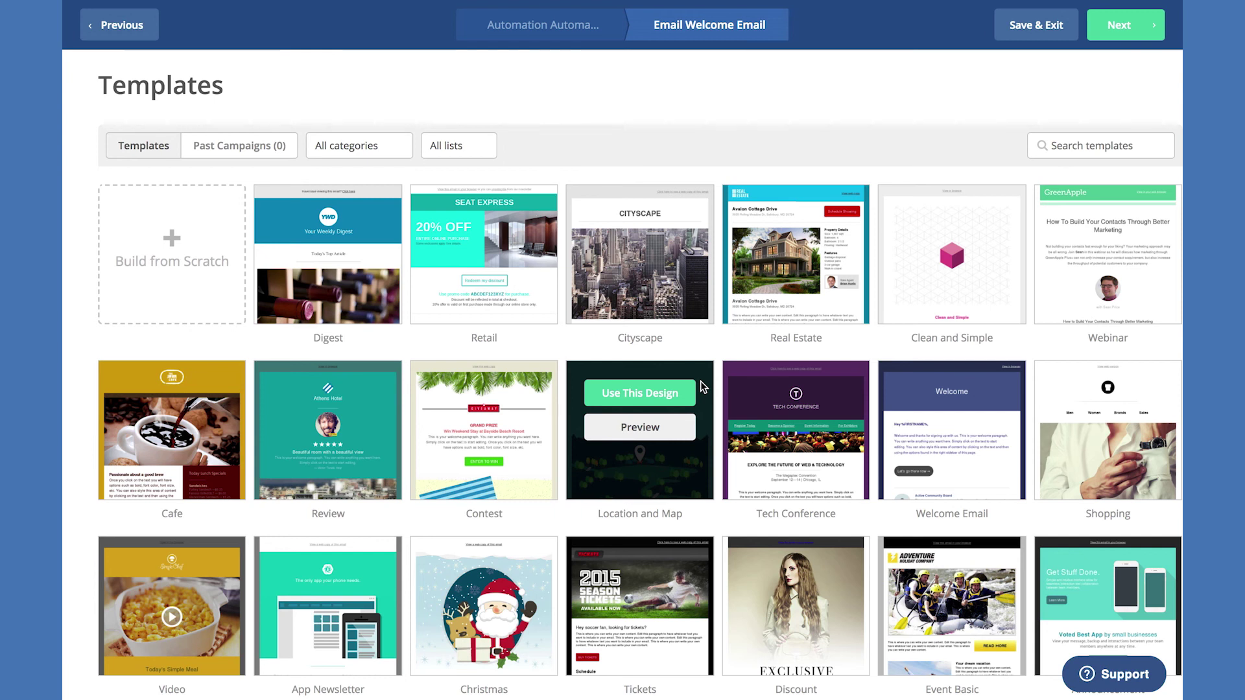
left_click(1038, 30)
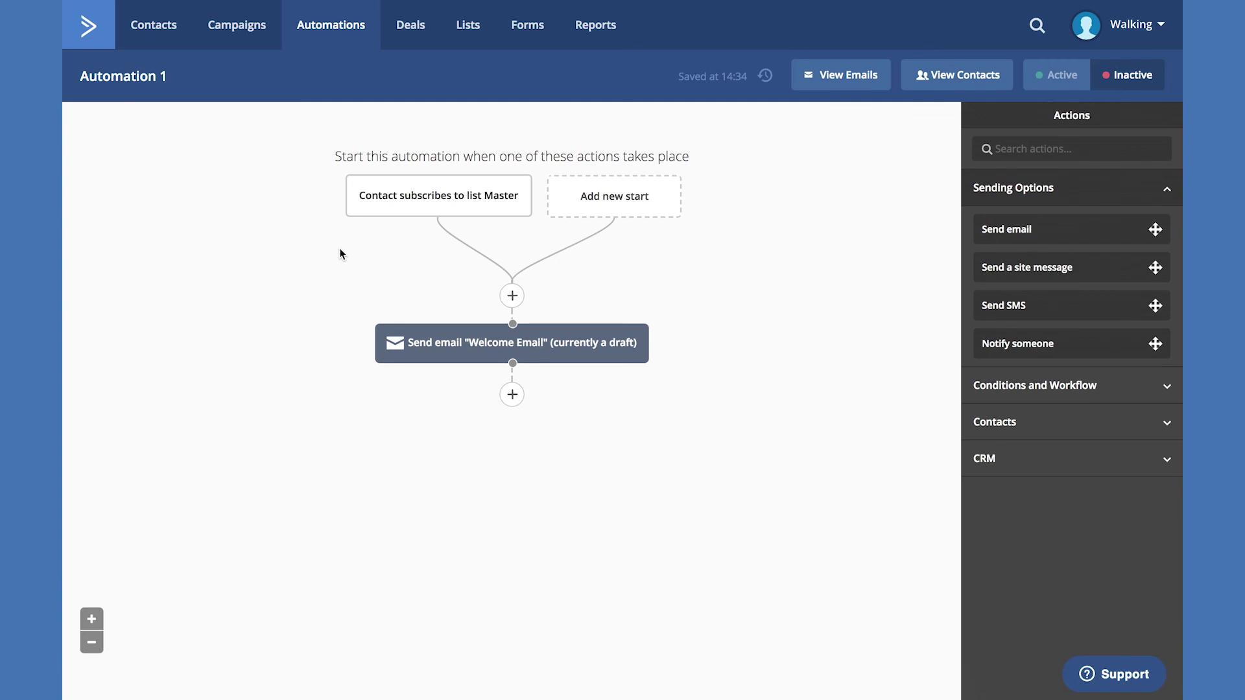
Rename the automation to "Welcome" and set it to active
left_click(141, 76)
triple_click(141, 76)
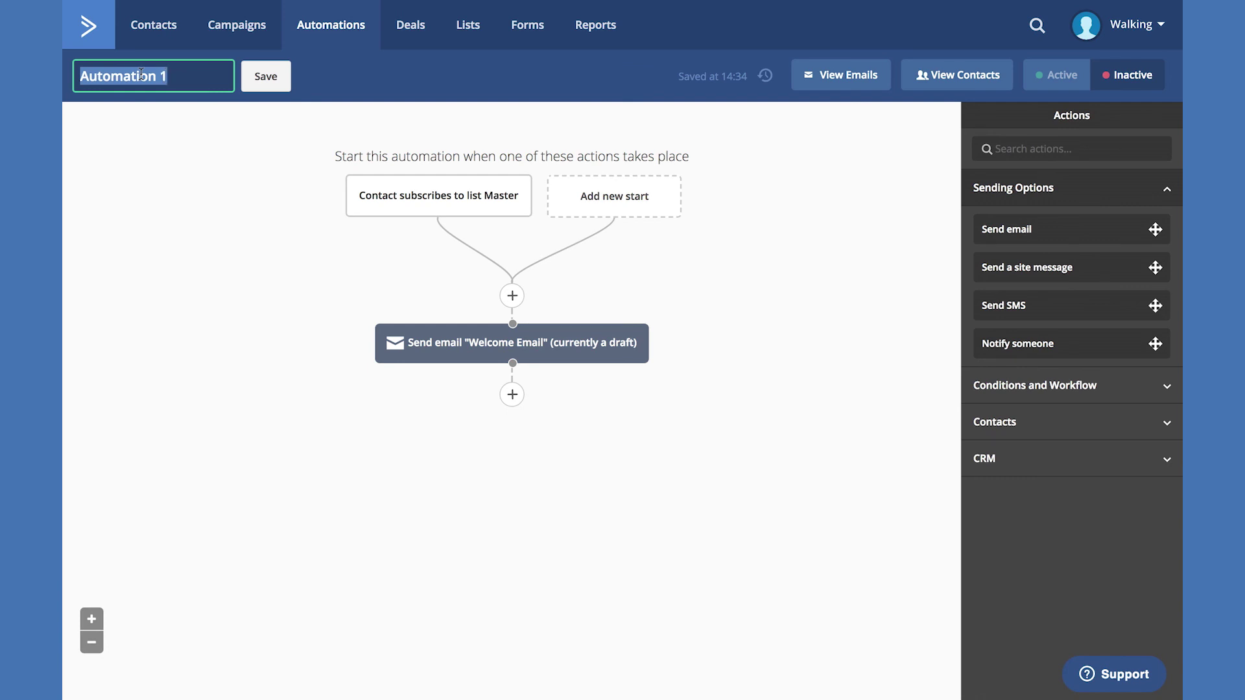
type("Welcome")
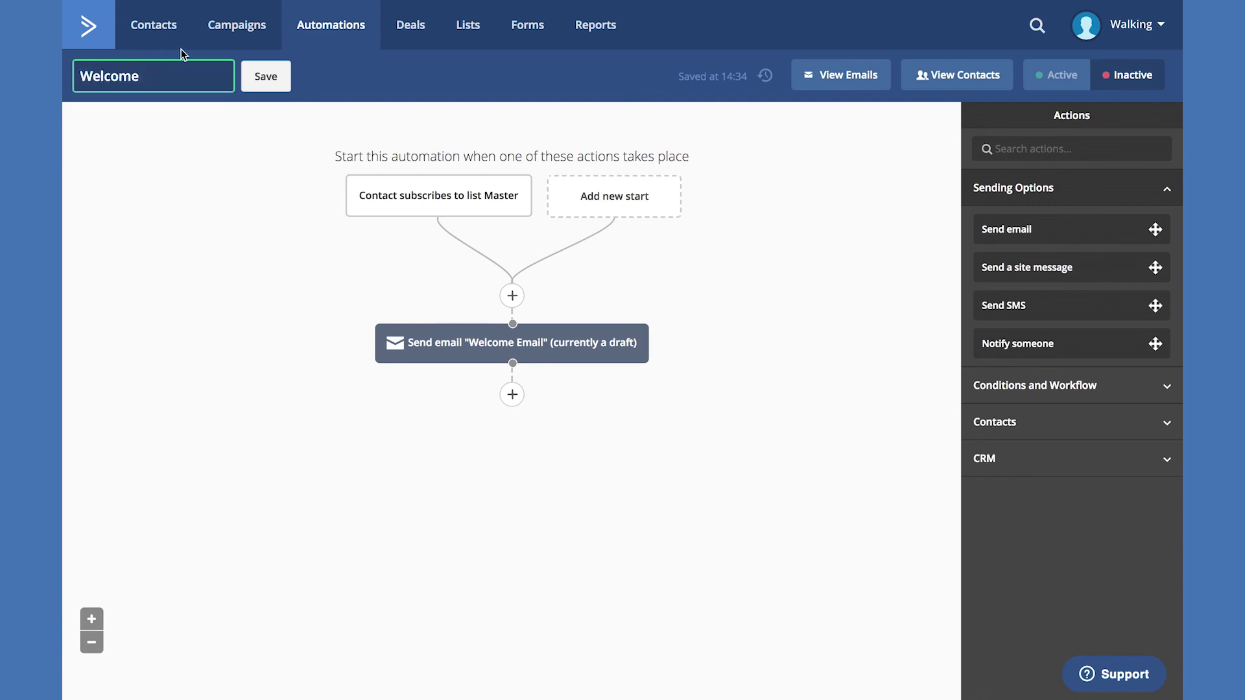
left_click(262, 76)
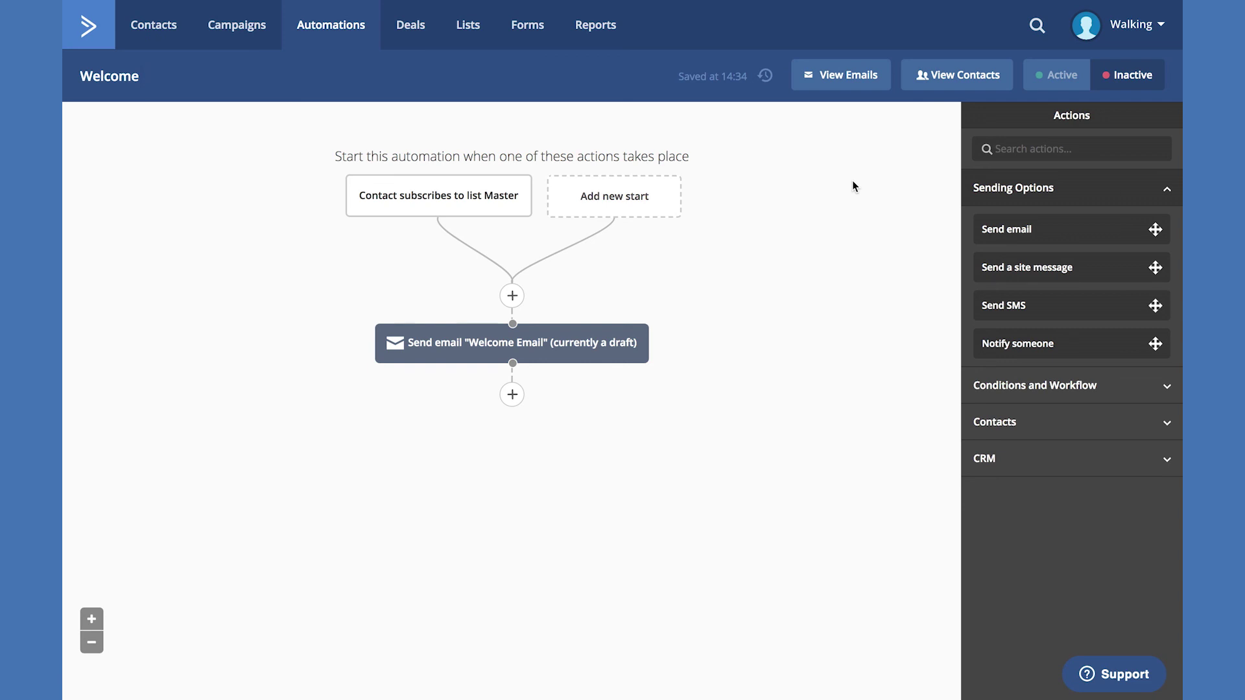
left_click(1042, 77)
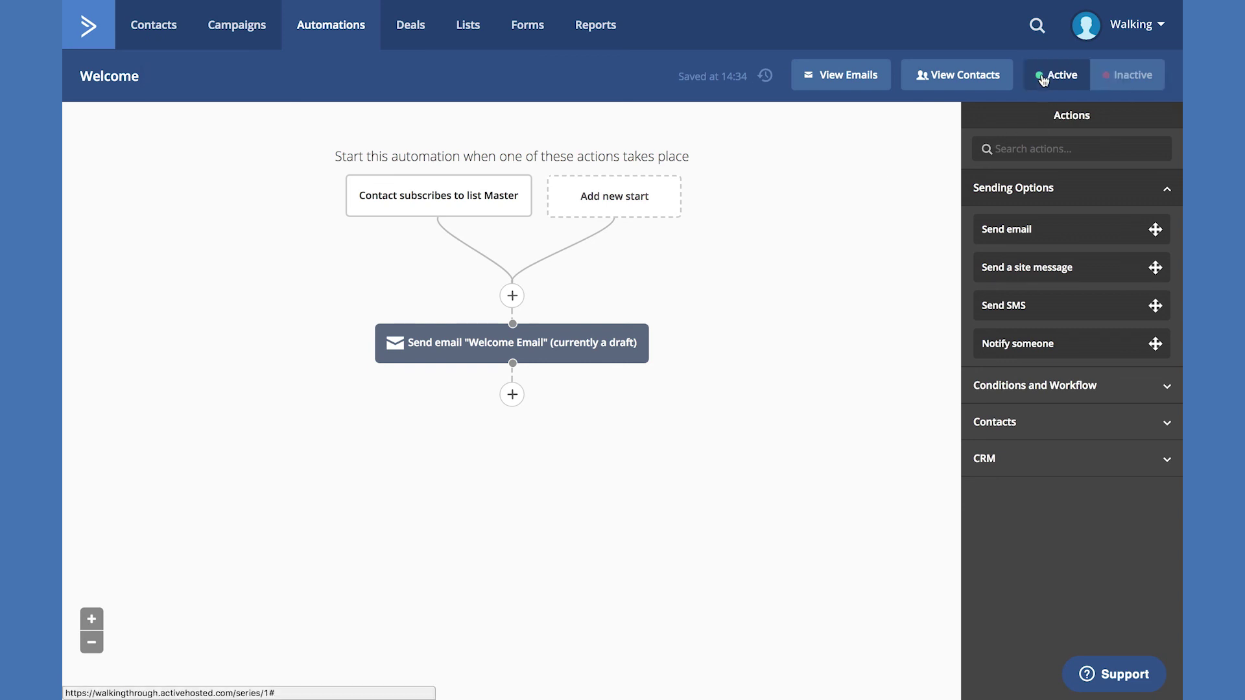